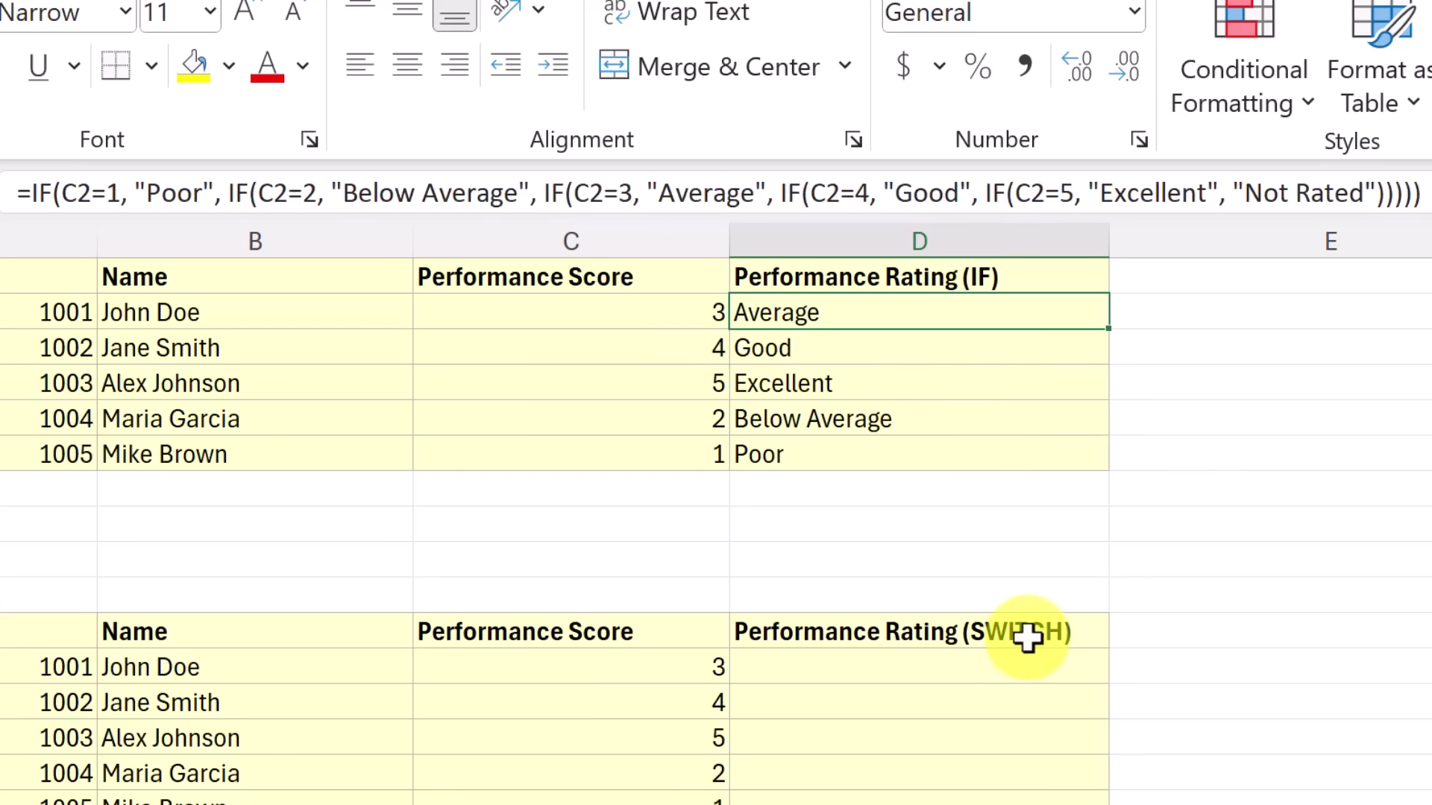
- In D12, the first Performance Rating cell, start typing =sw for SWITCH
click(821, 674)
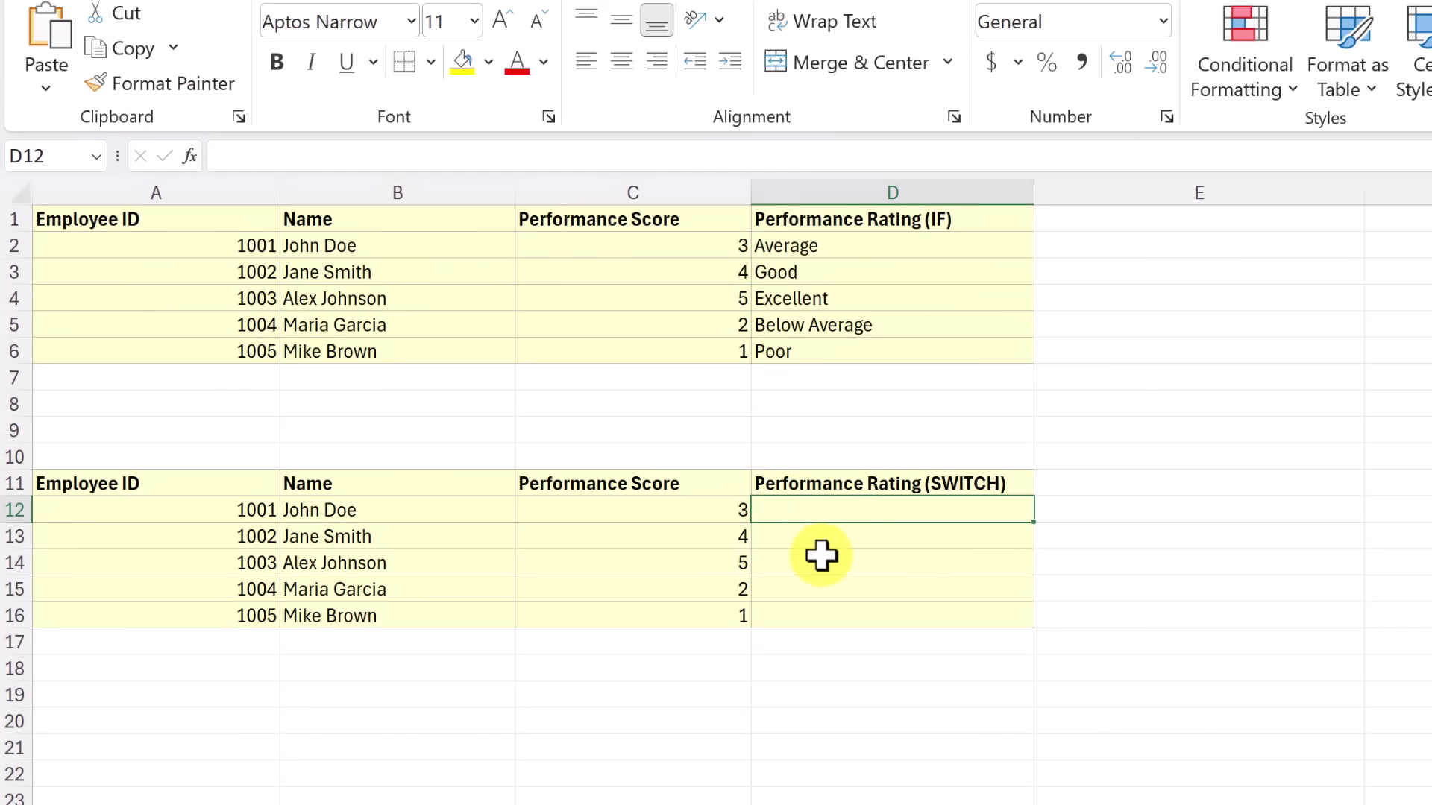
text(=)
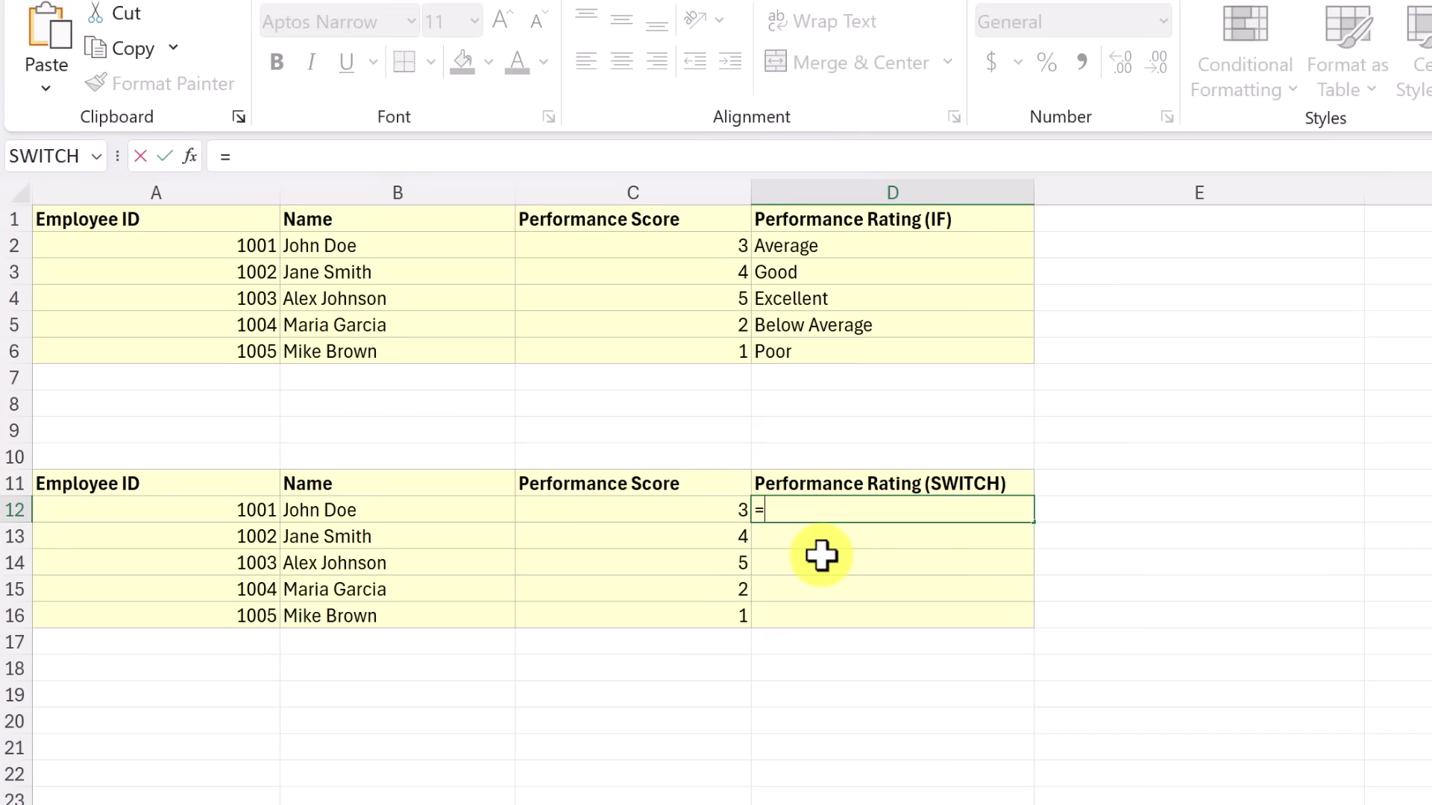
text(sw)
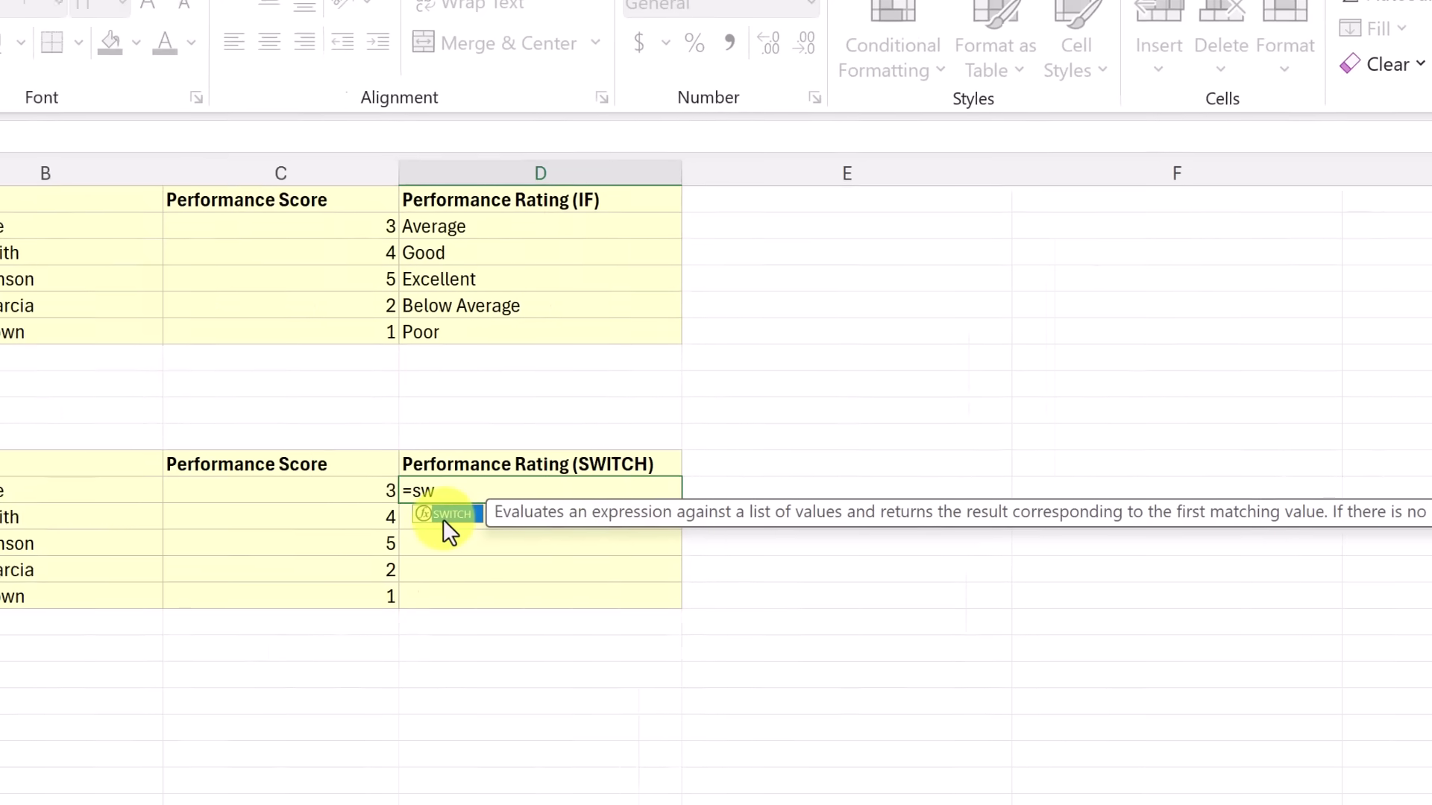
- Complete D12 as =SWITCH(C12, 1,"Poor", 2,"Below Average", 3,"Average", 4,"Good", 5,"Excellent", "Not Rated")
double_click(777, 508)
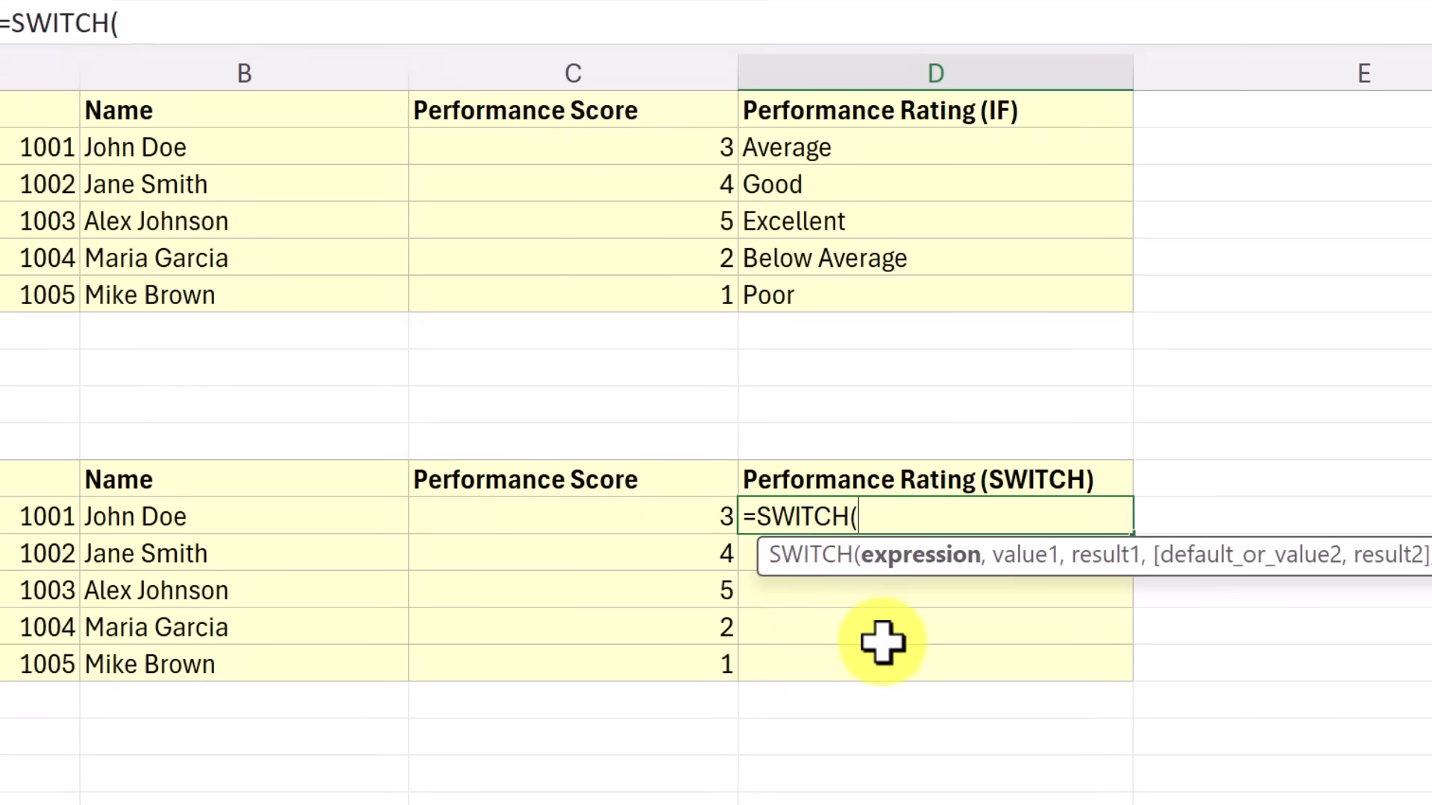
click(686, 521)
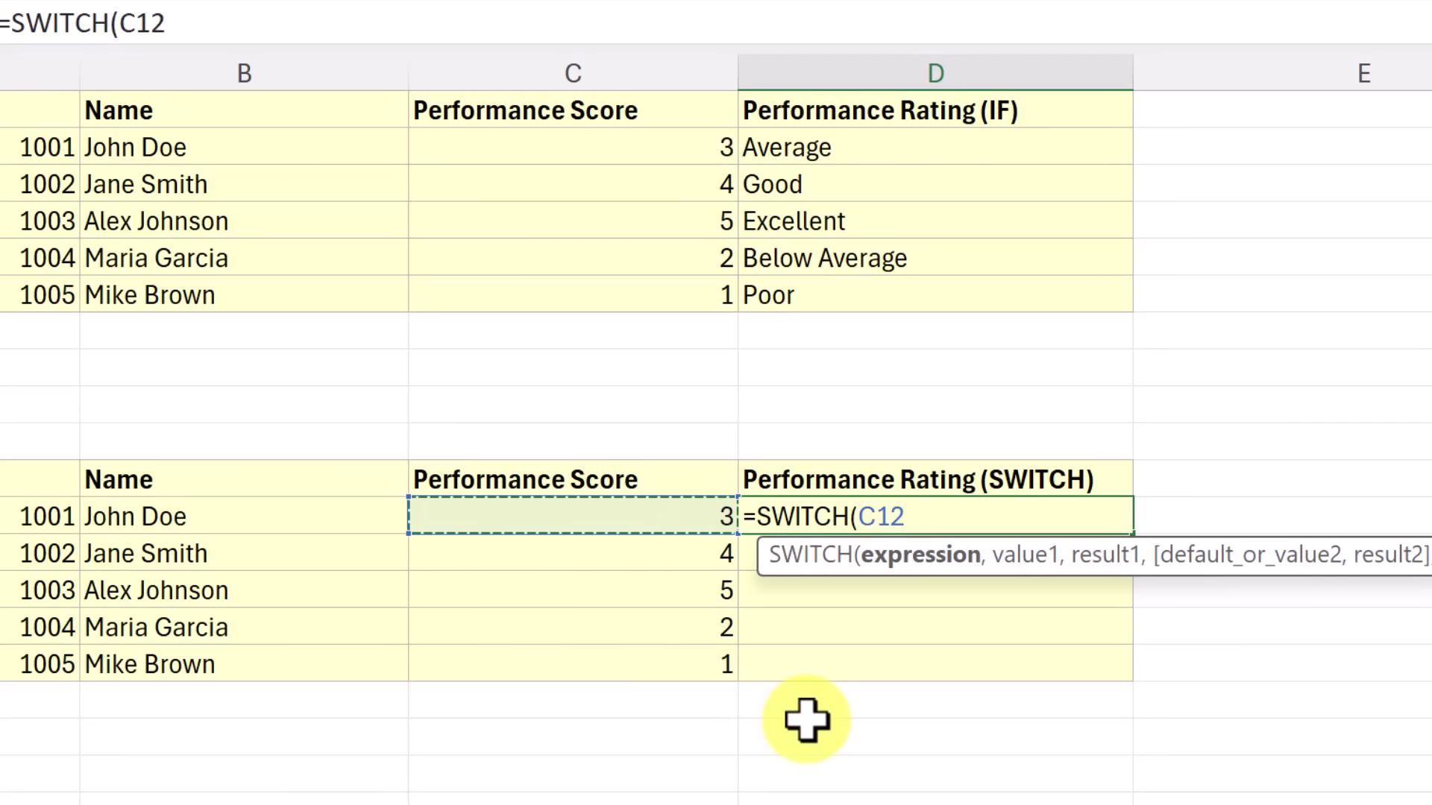
text(,)
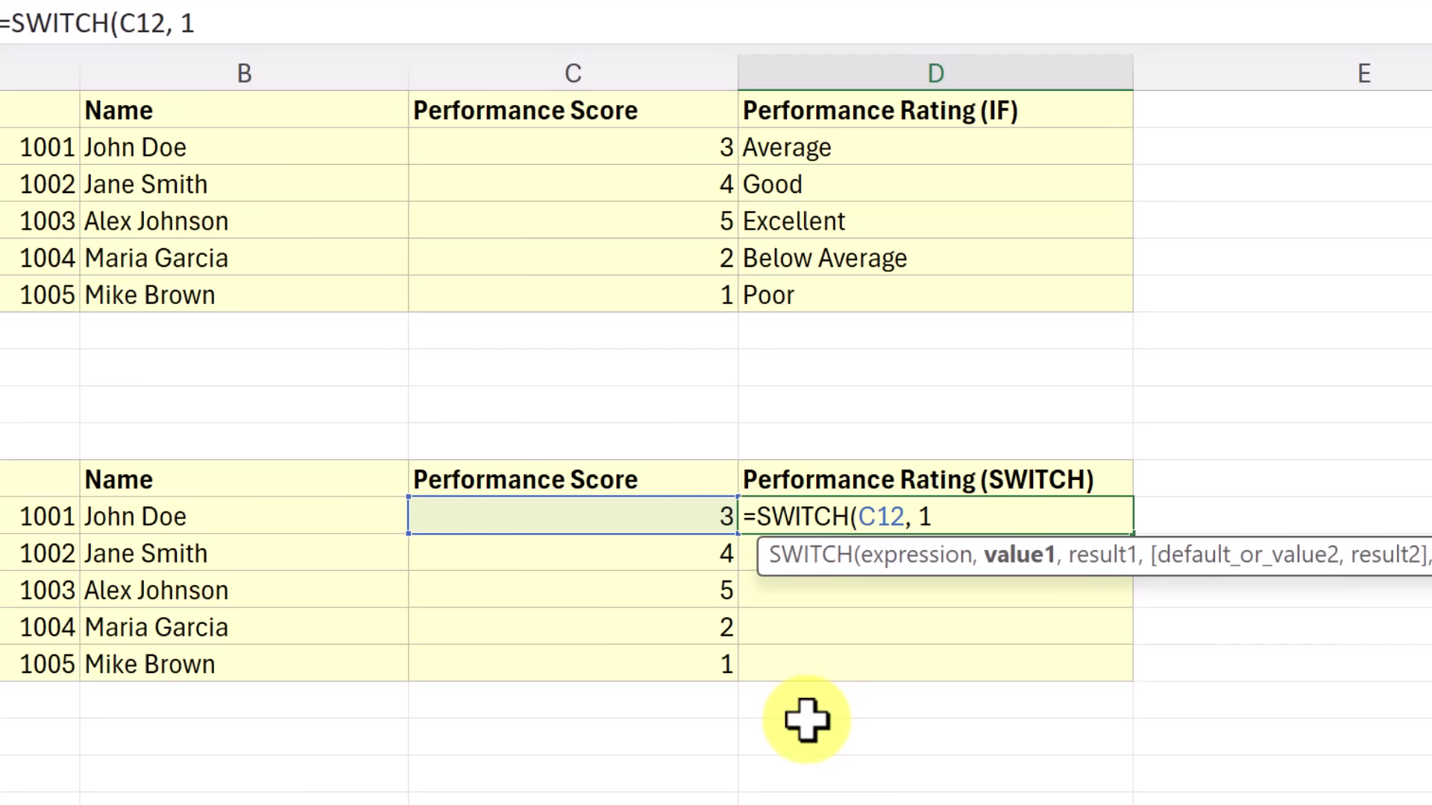
text(1,)
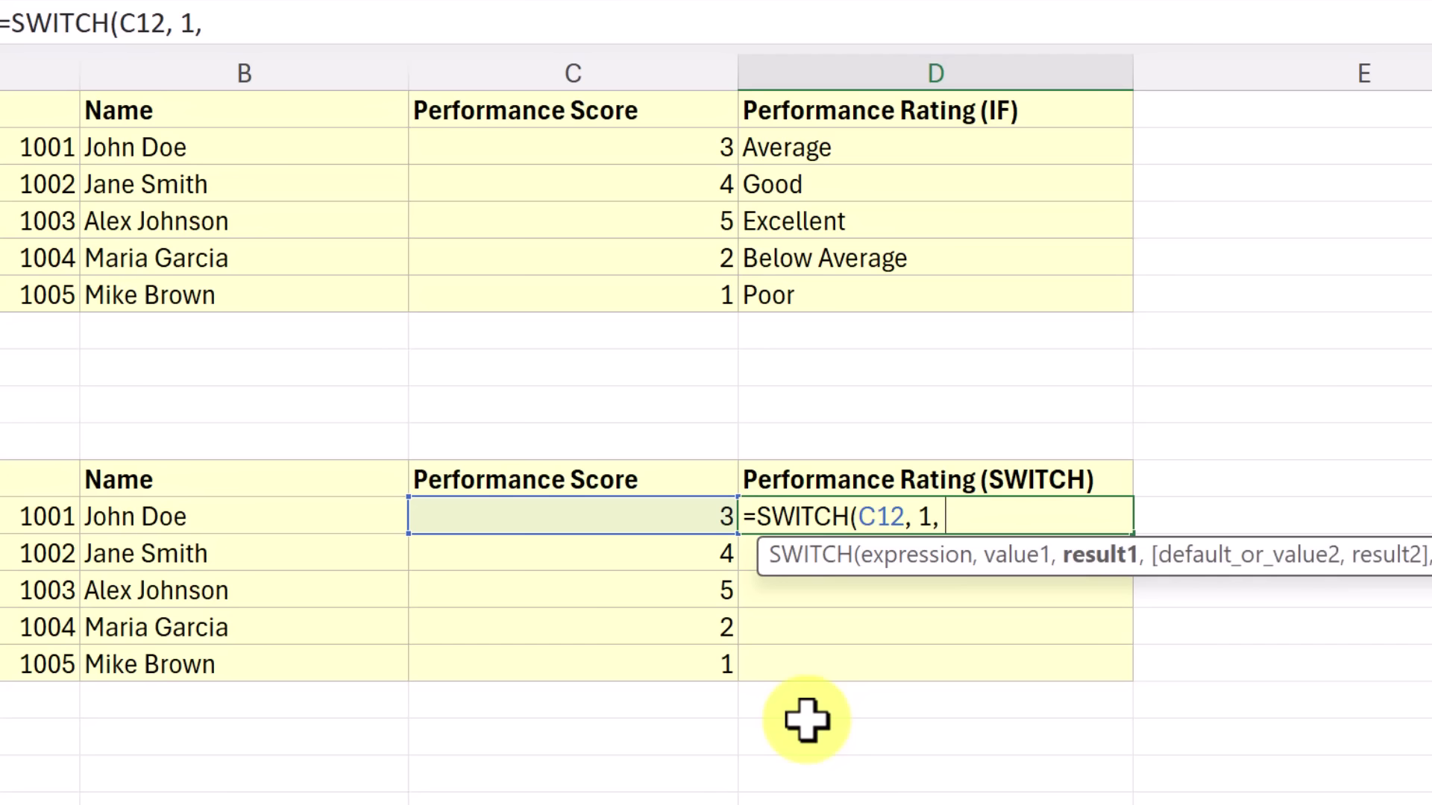
text( "Poor)
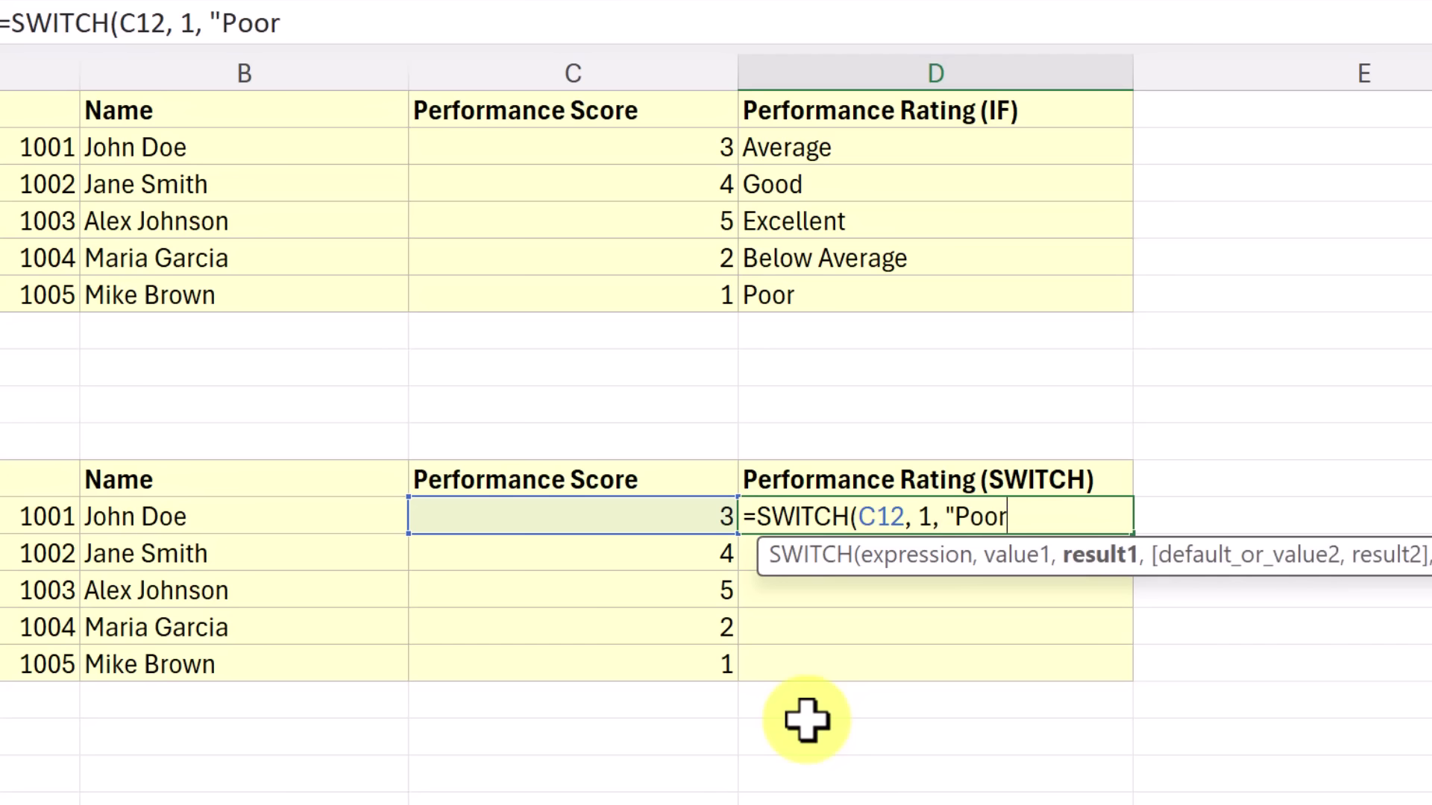
text(", )
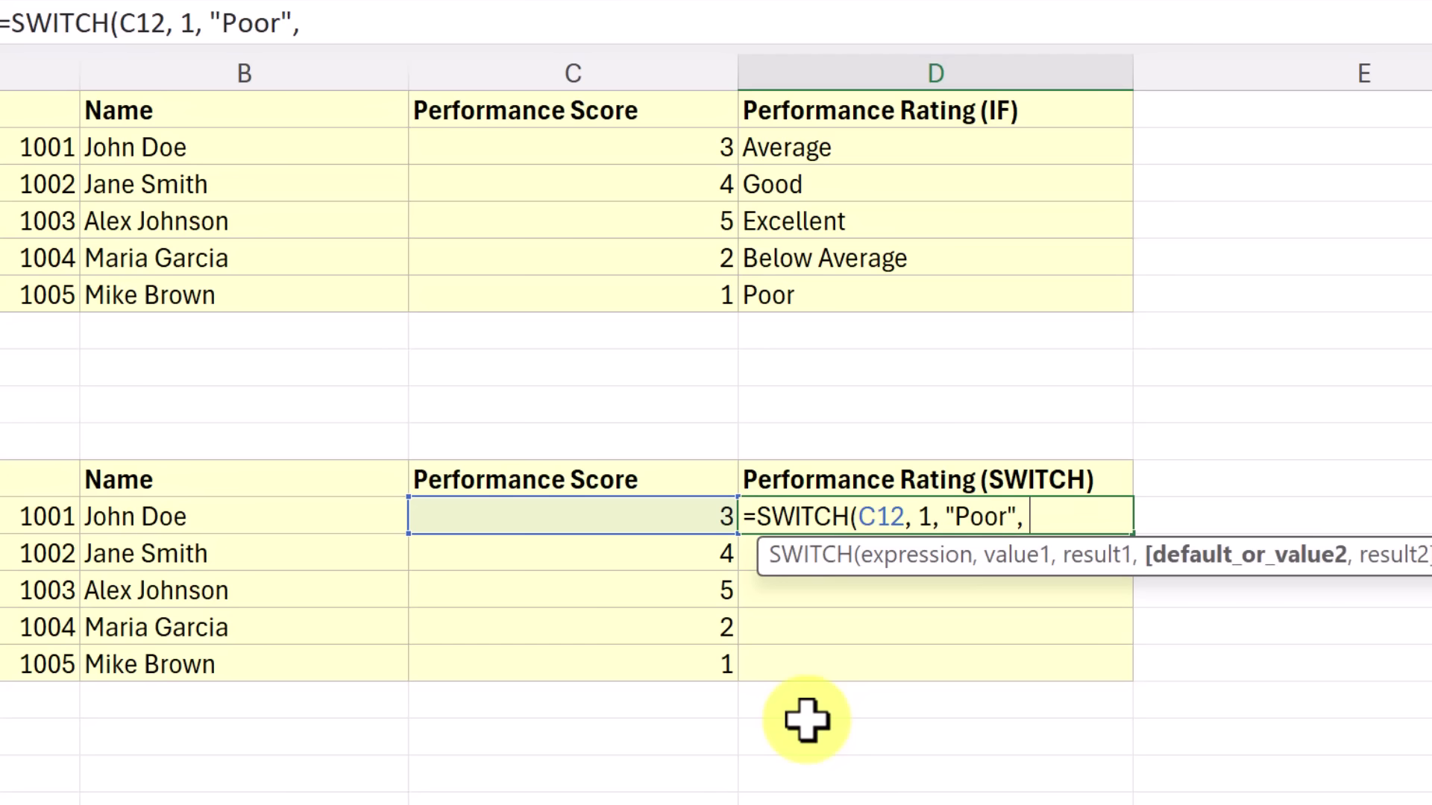
text(2,)
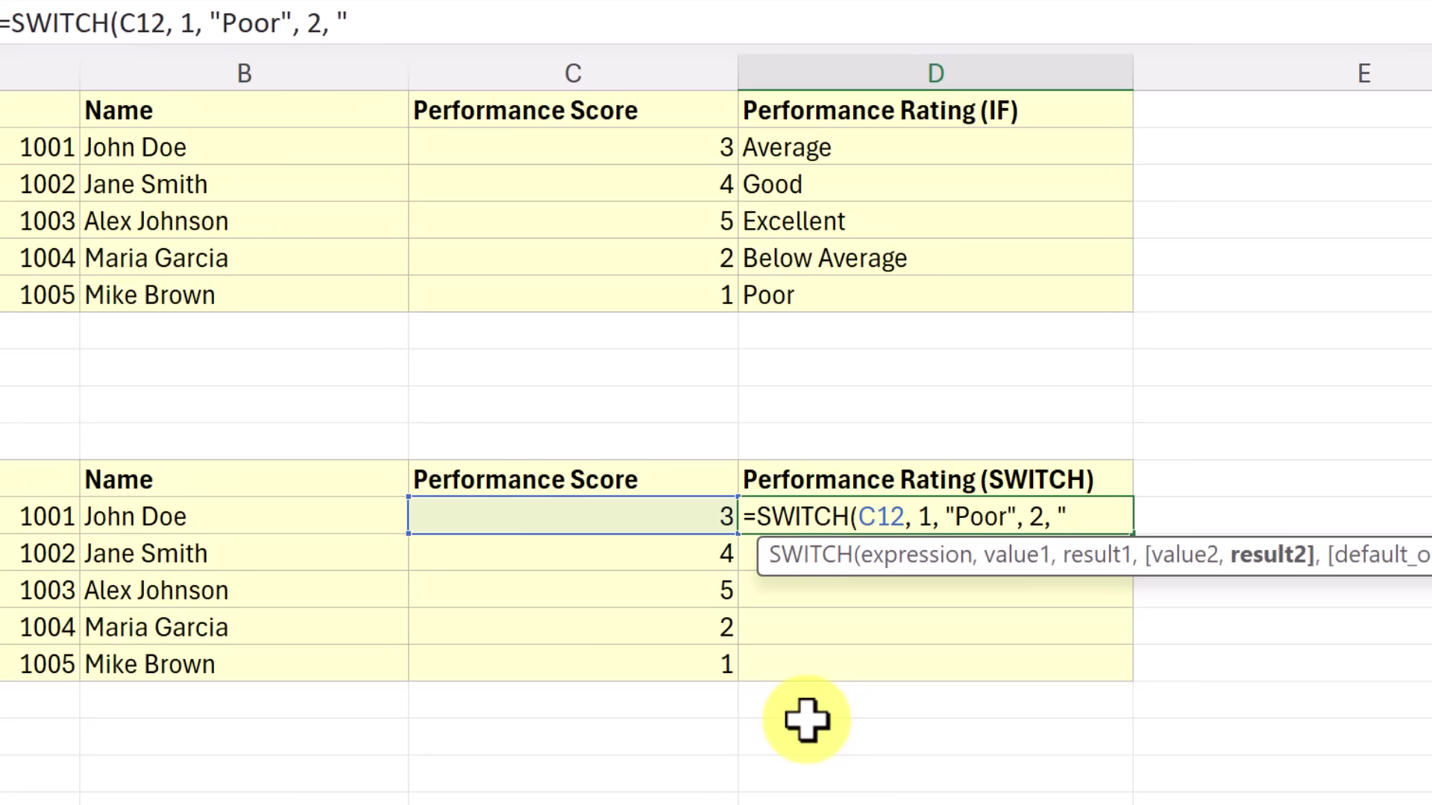
text( "Belo)
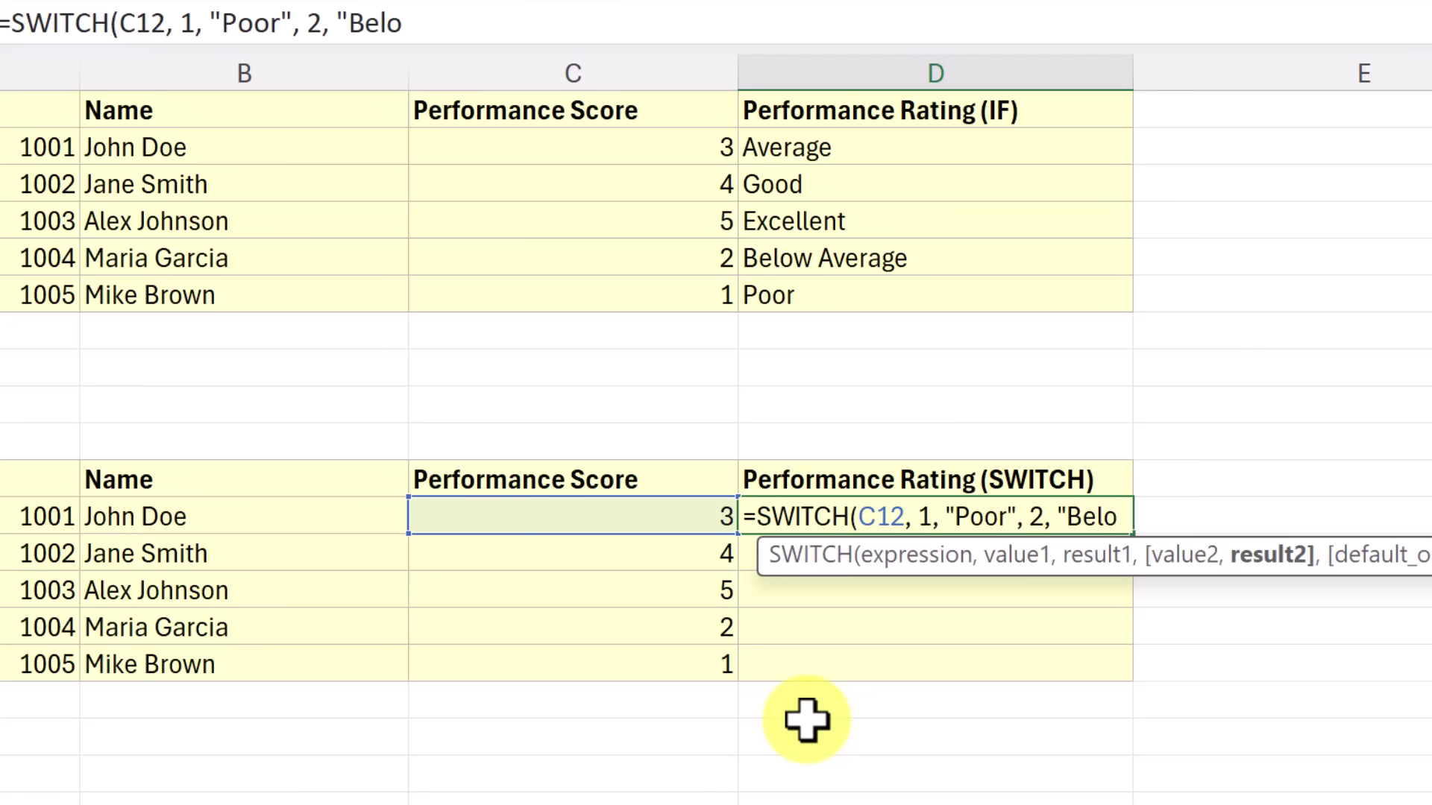
text(w Average)
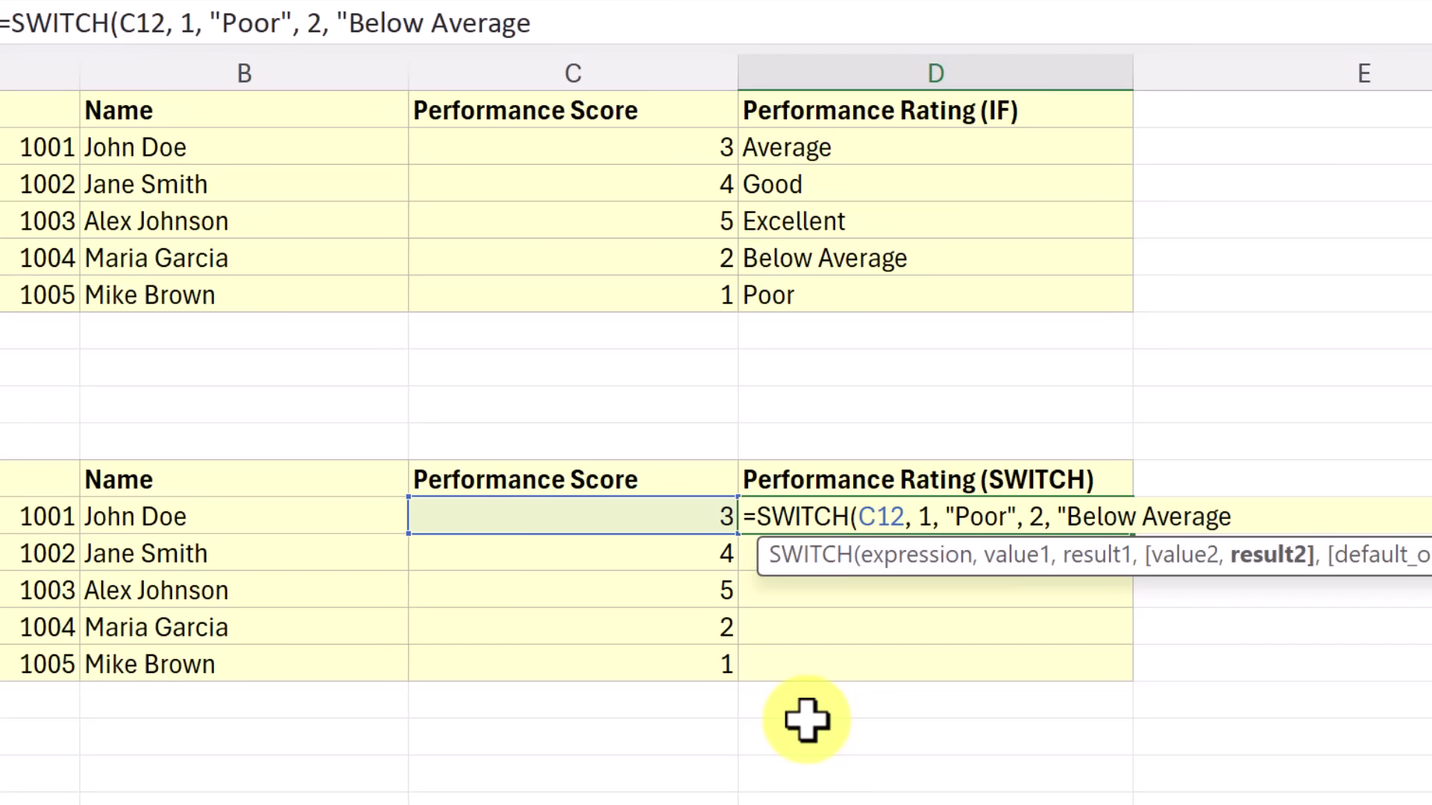
text(", )
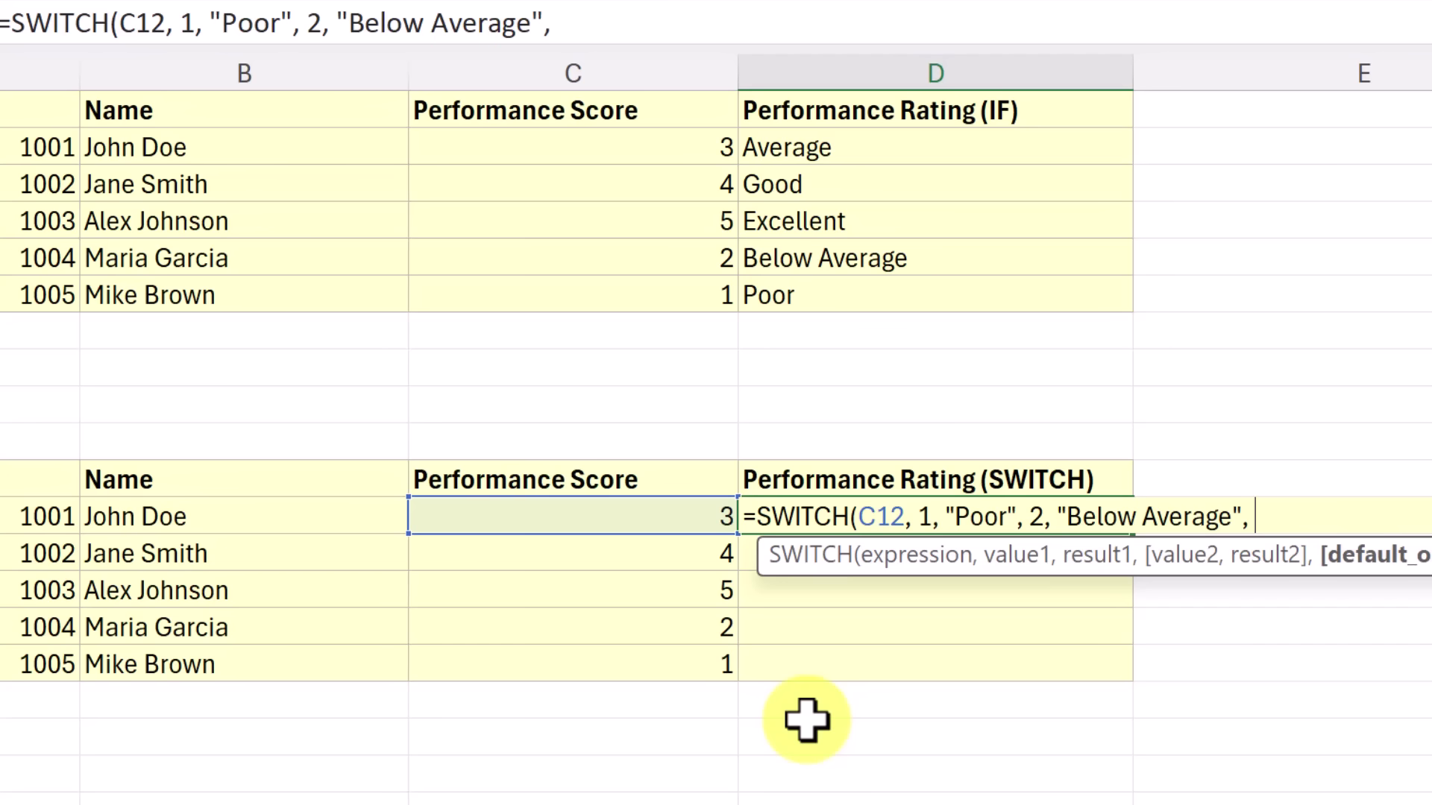
text(3, "Average", 4, "Good")
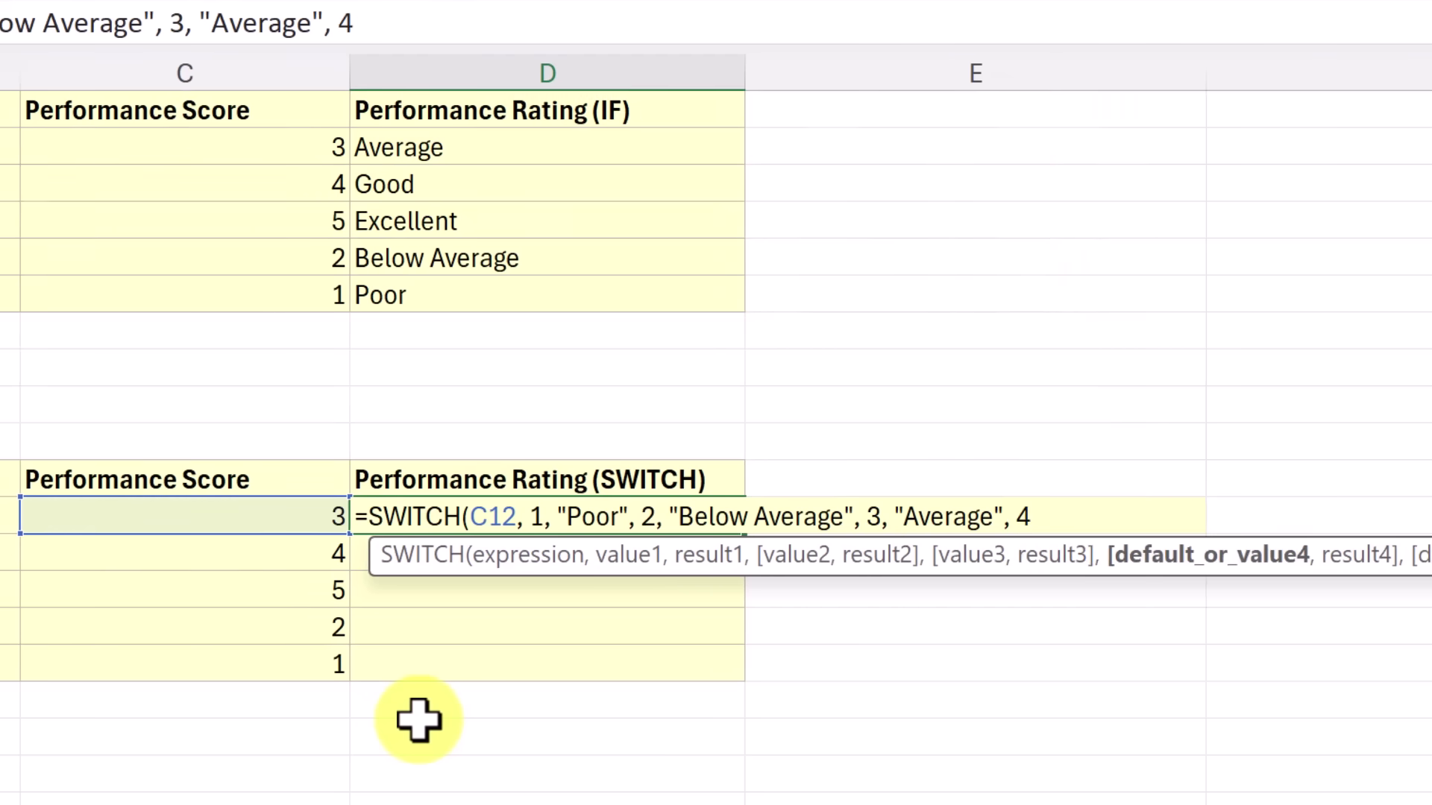
text(, 5, "Excellent", "Not Rated"))
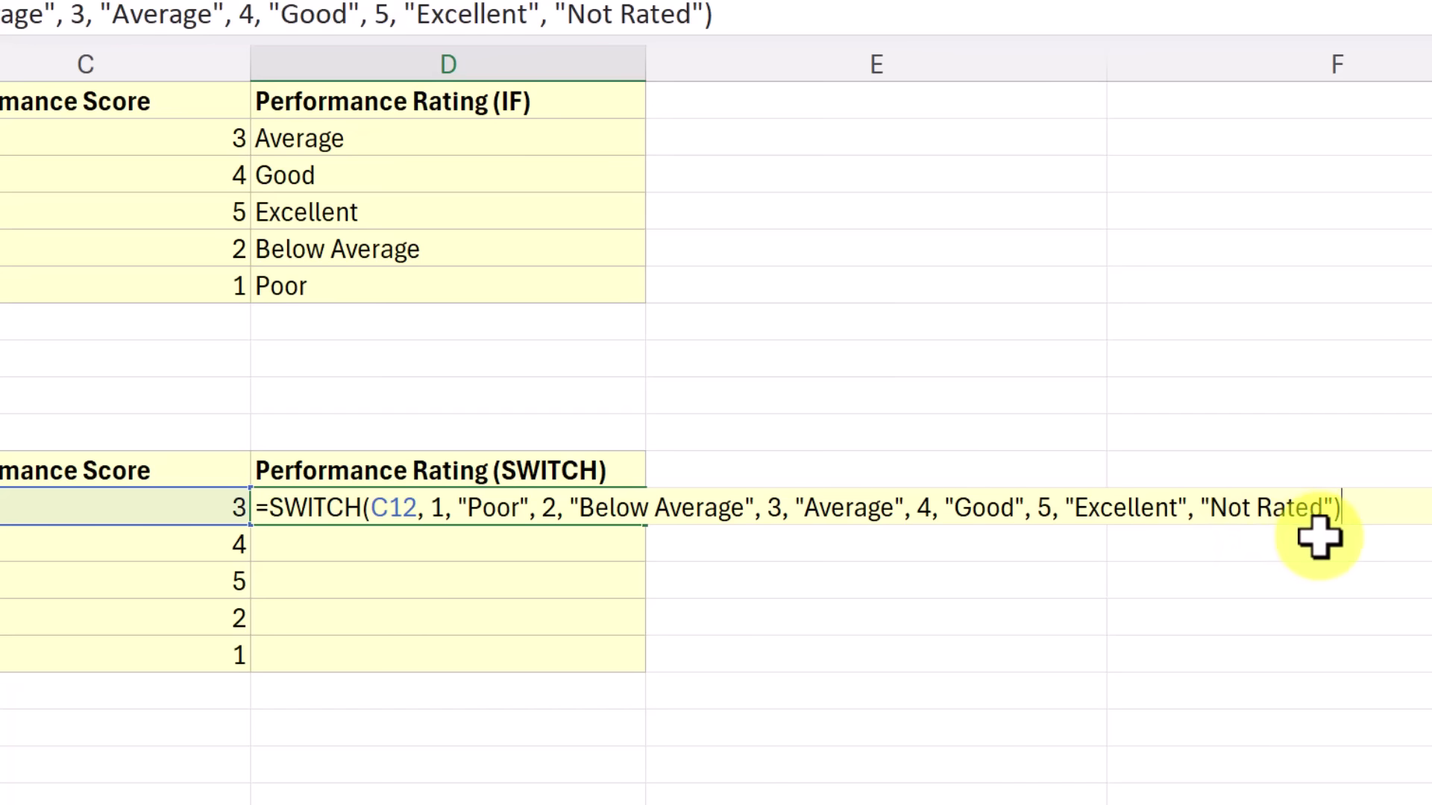
- Commit the SWITCH formula in D12, copy it to D16, and compare with D2's nested IF
key(Return)
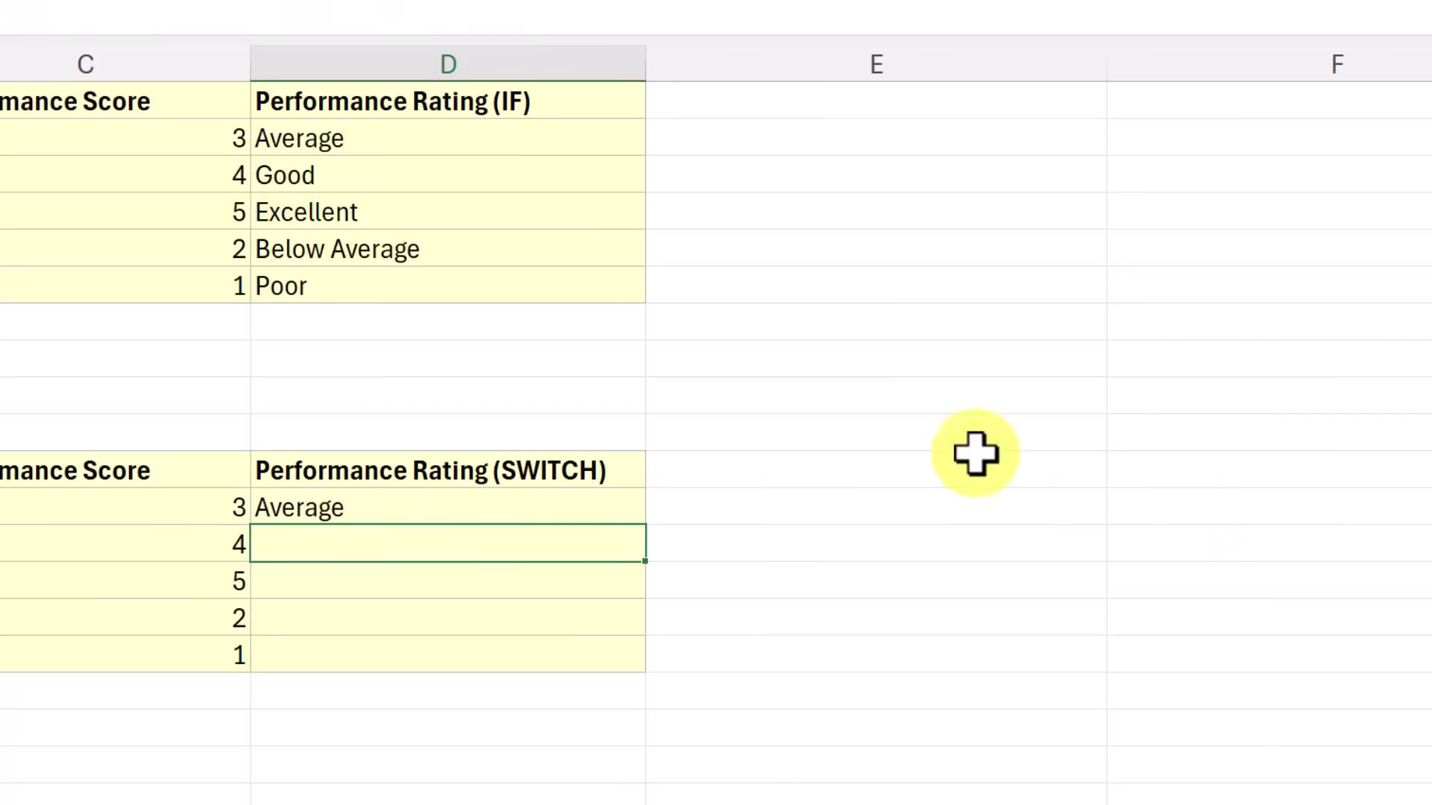
click(630, 515)
drag(645, 534, 649, 671)
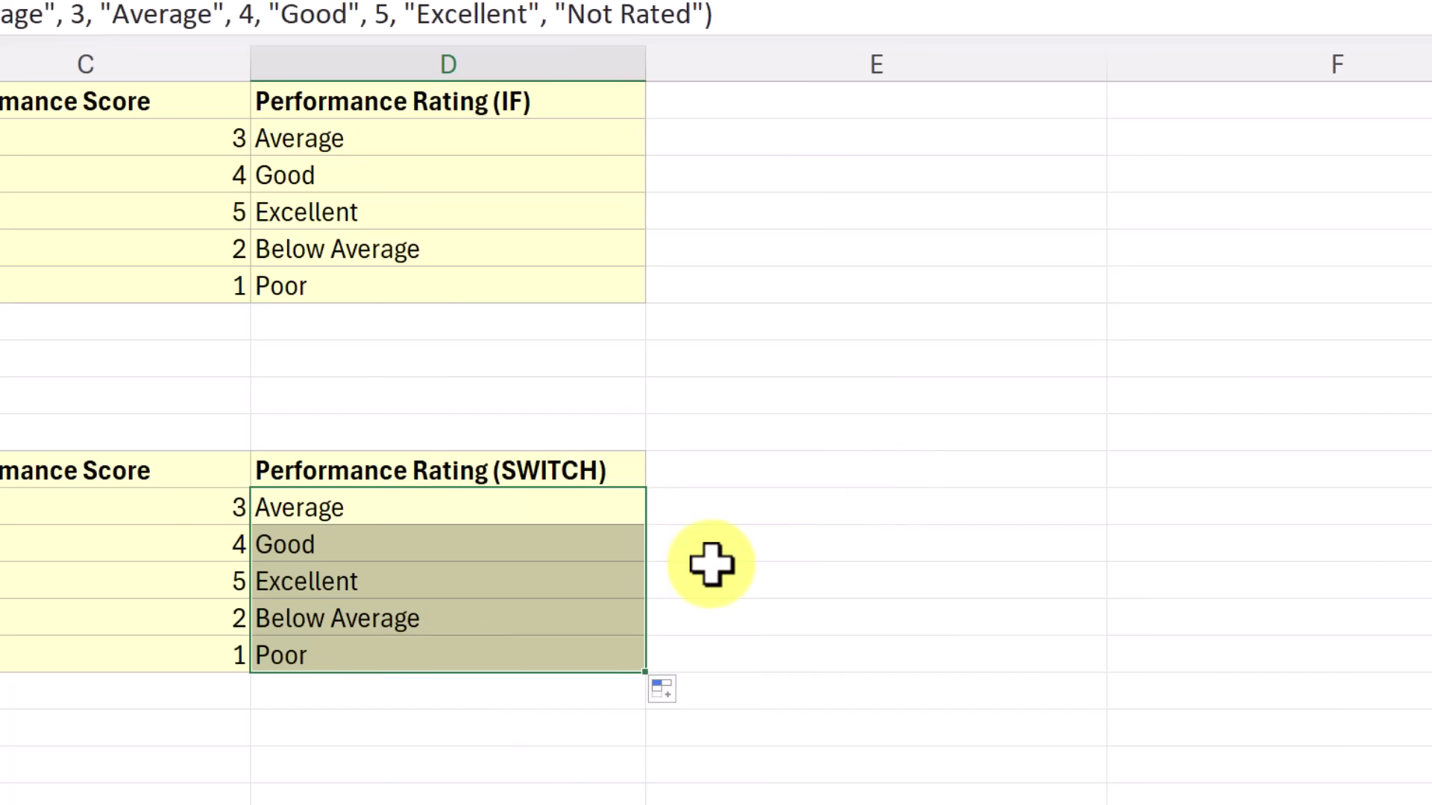
click(464, 553)
click(403, 511)
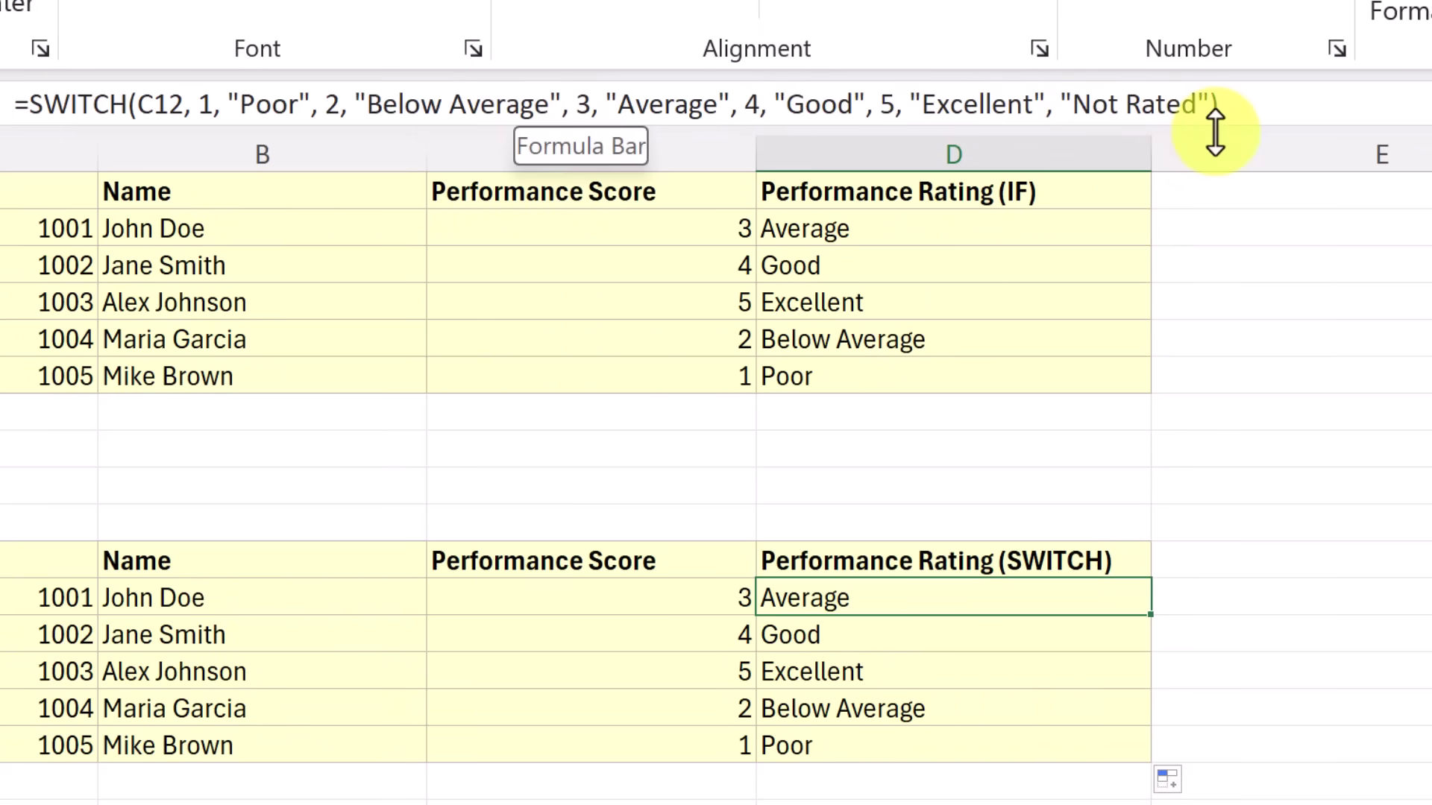
click(904, 230)
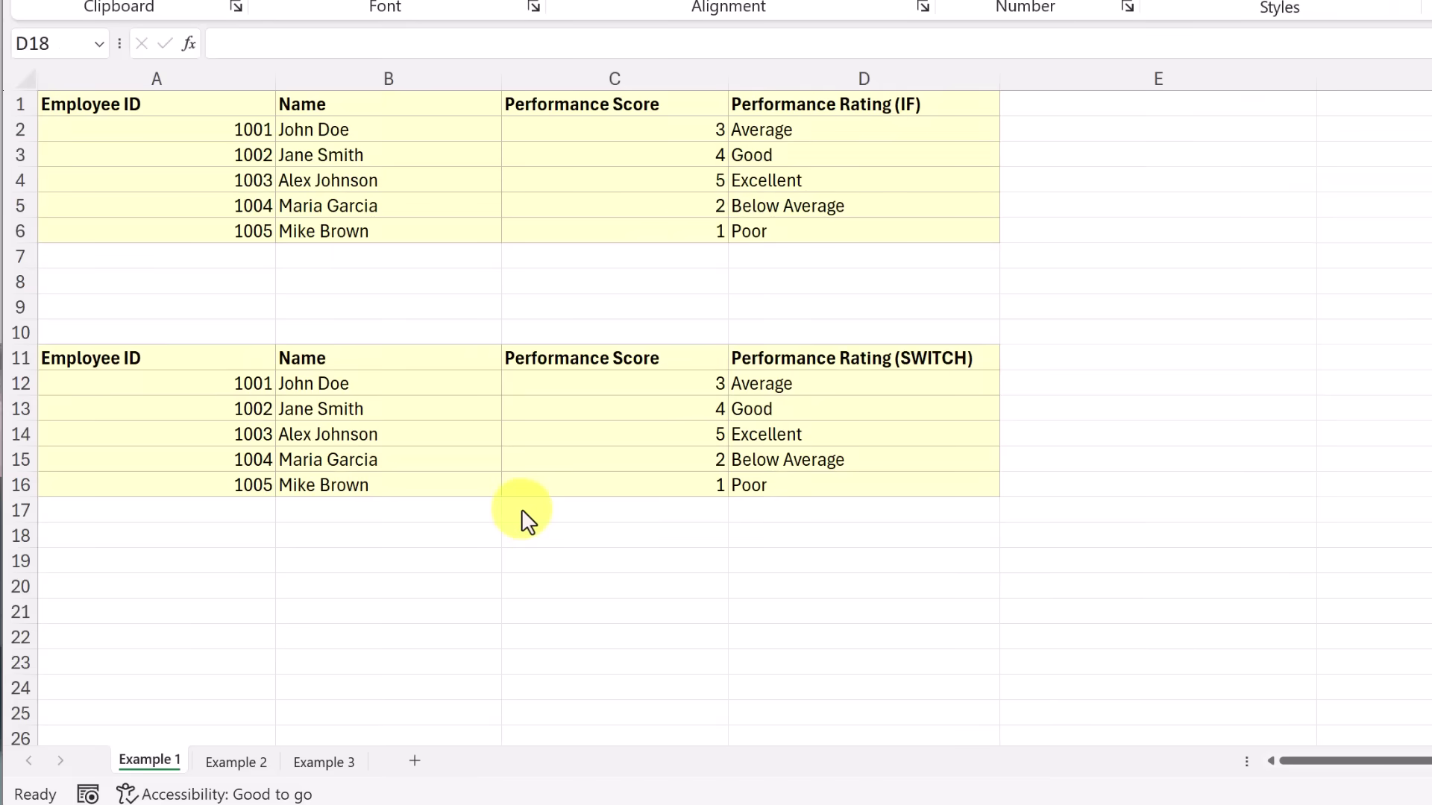
- Change the last score in C16 to 0 so its rating shows Not Rated
click(696, 486)
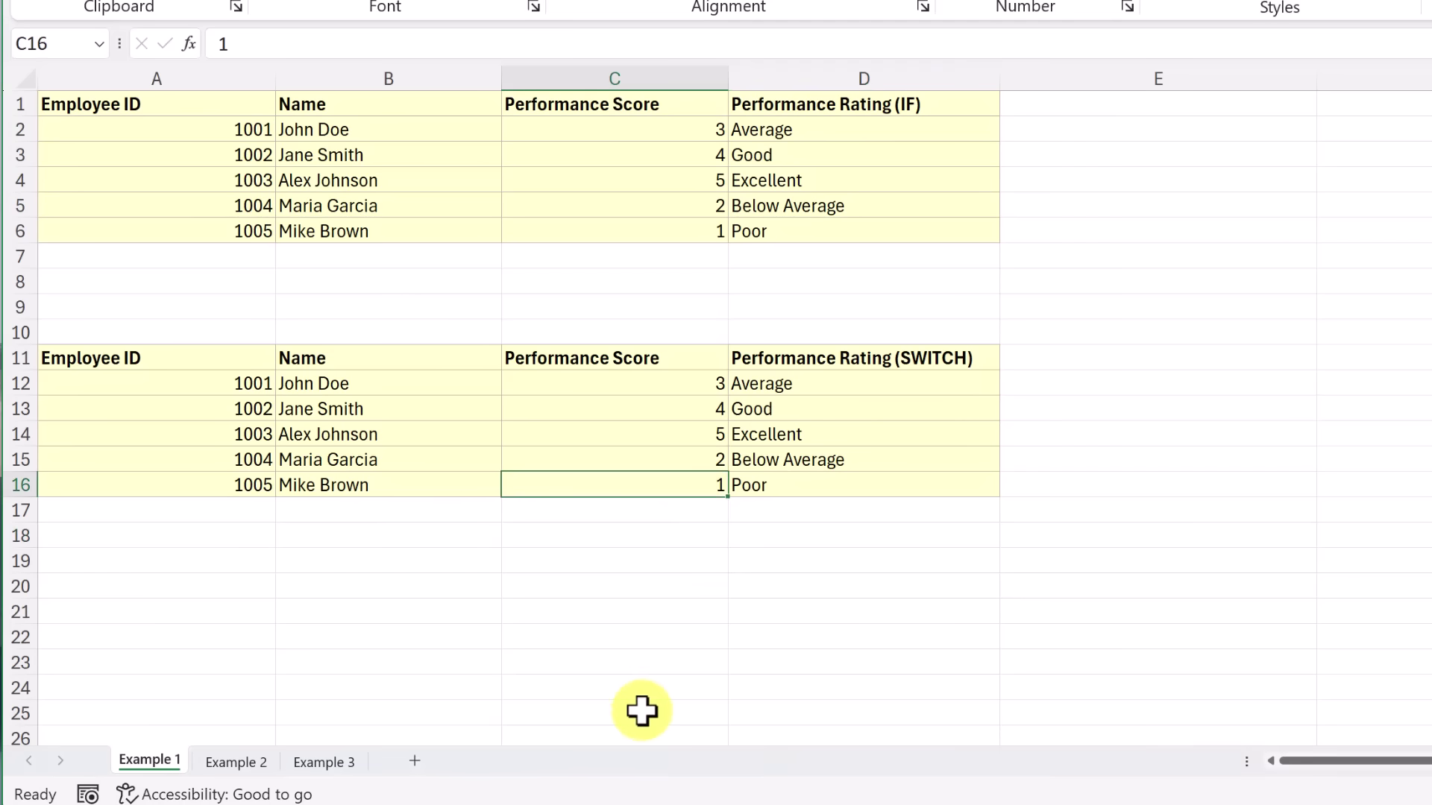
text(0)
click(623, 613)
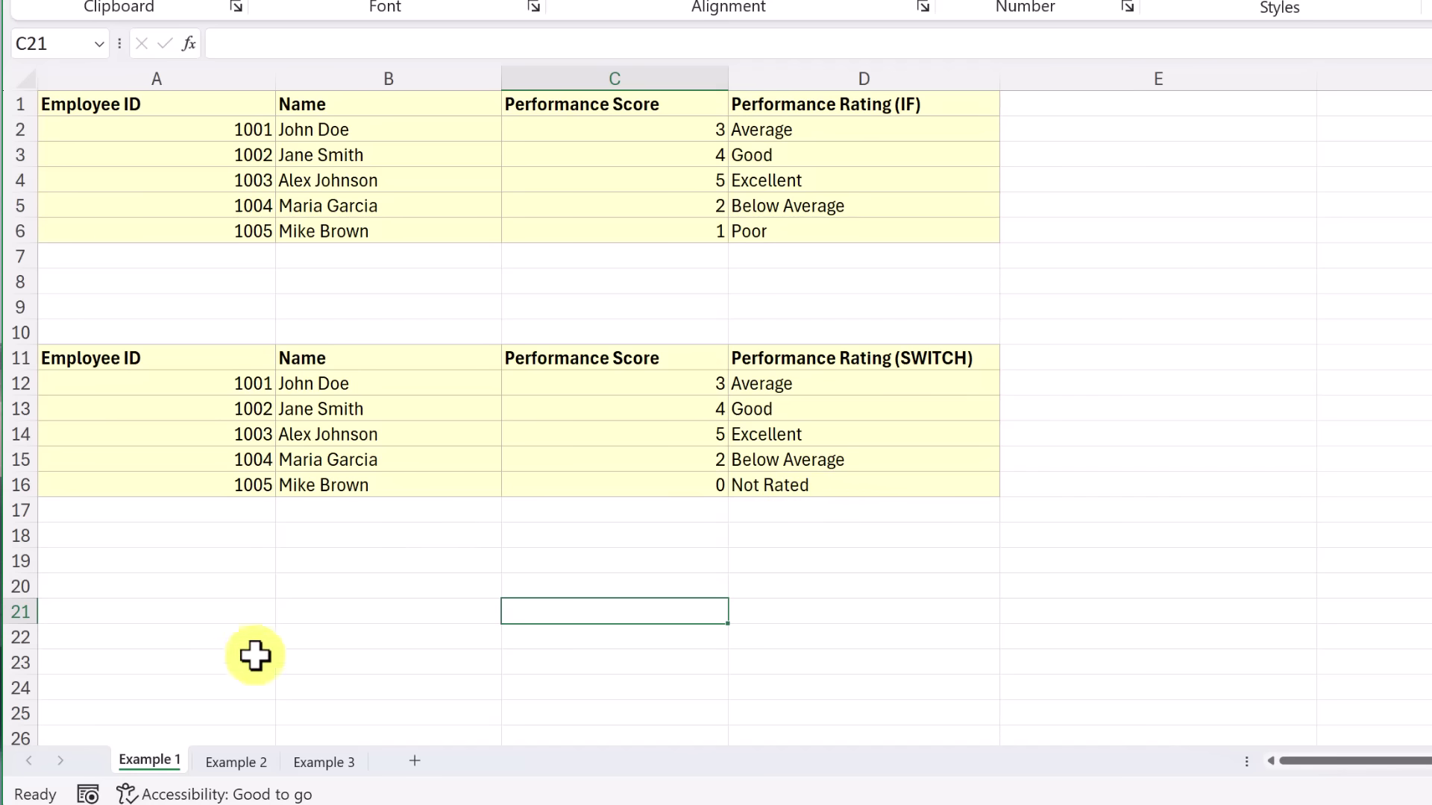
- On the Example 2 sheet, review Total Sales and Region in C2 and D2, then select E2
click(240, 762)
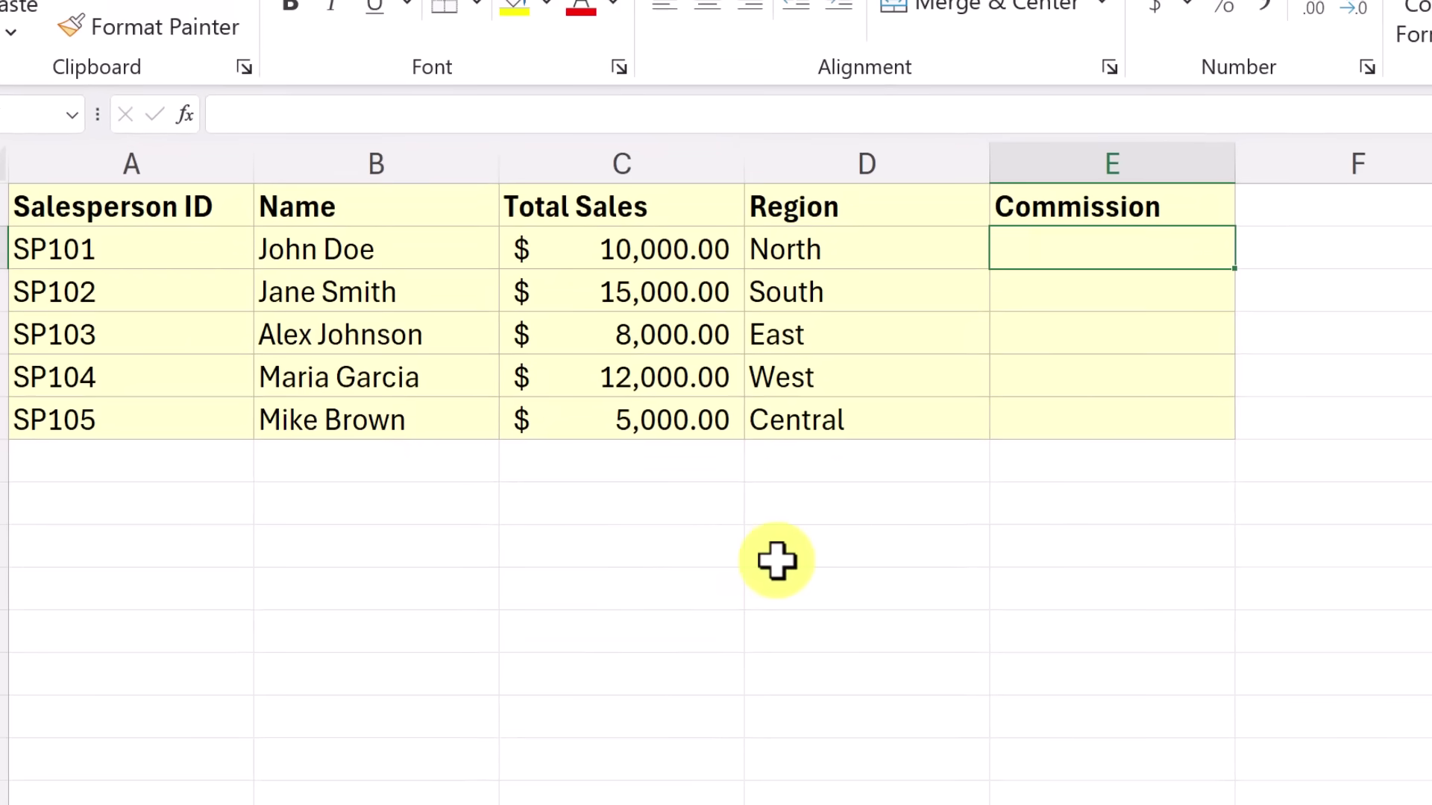
click(661, 254)
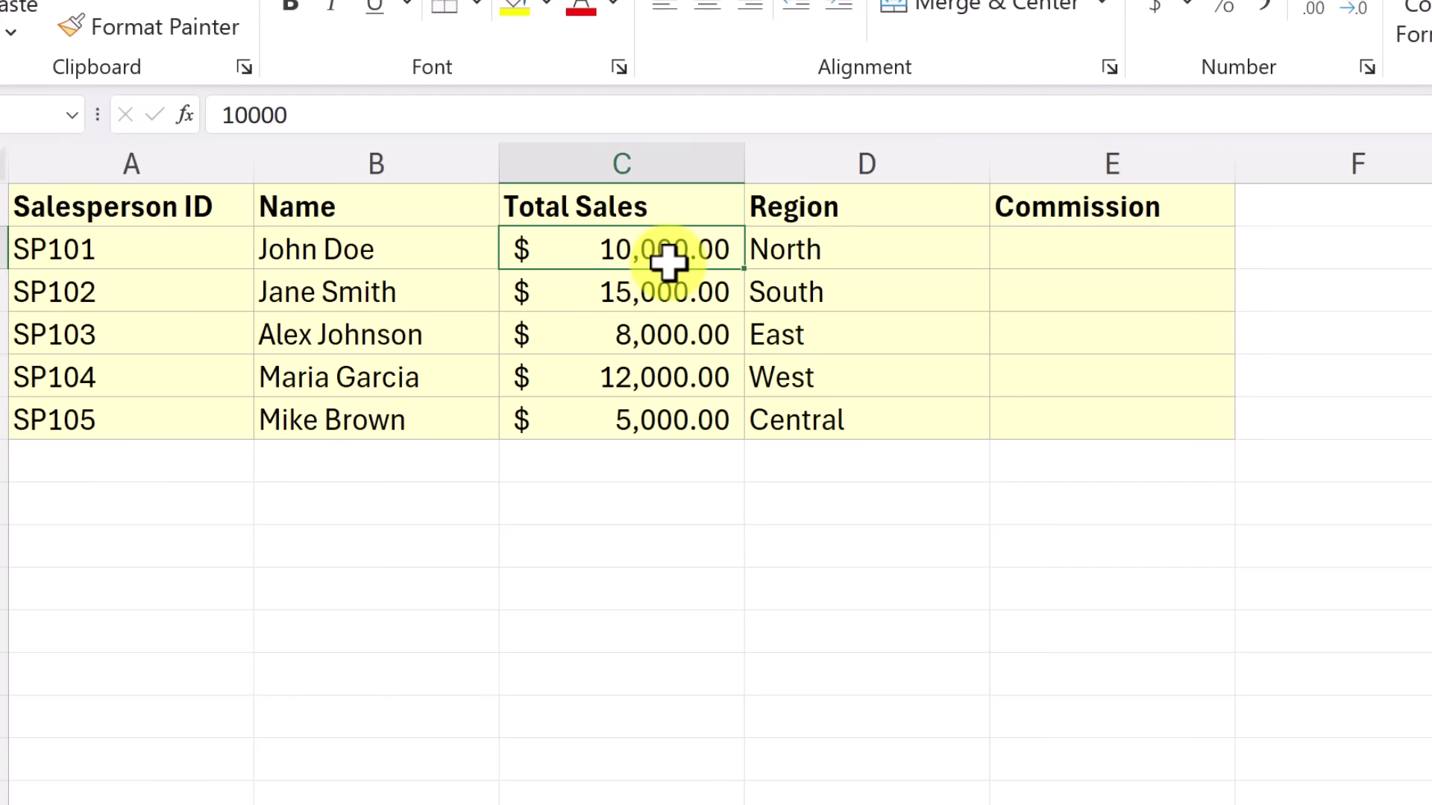
click(830, 252)
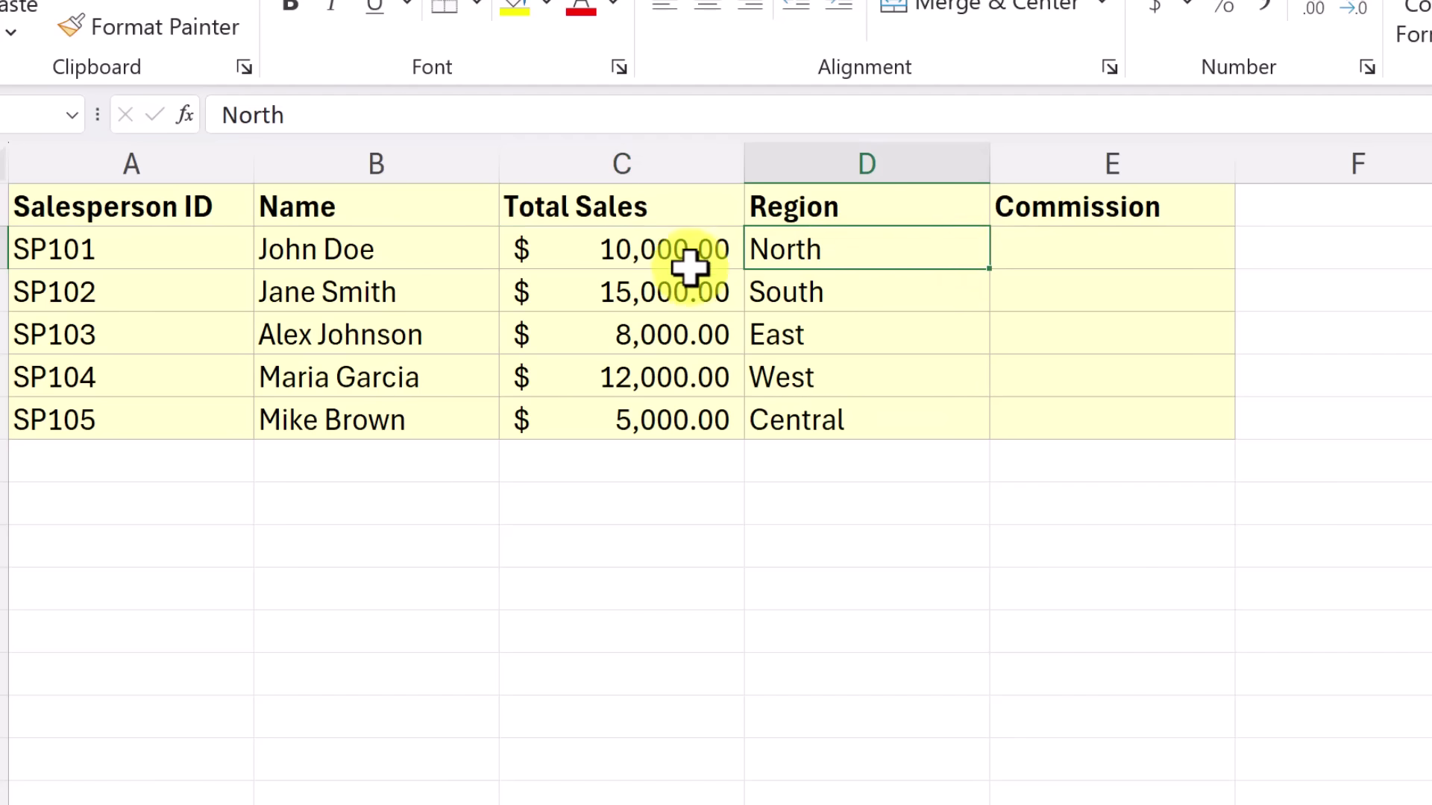
click(671, 251)
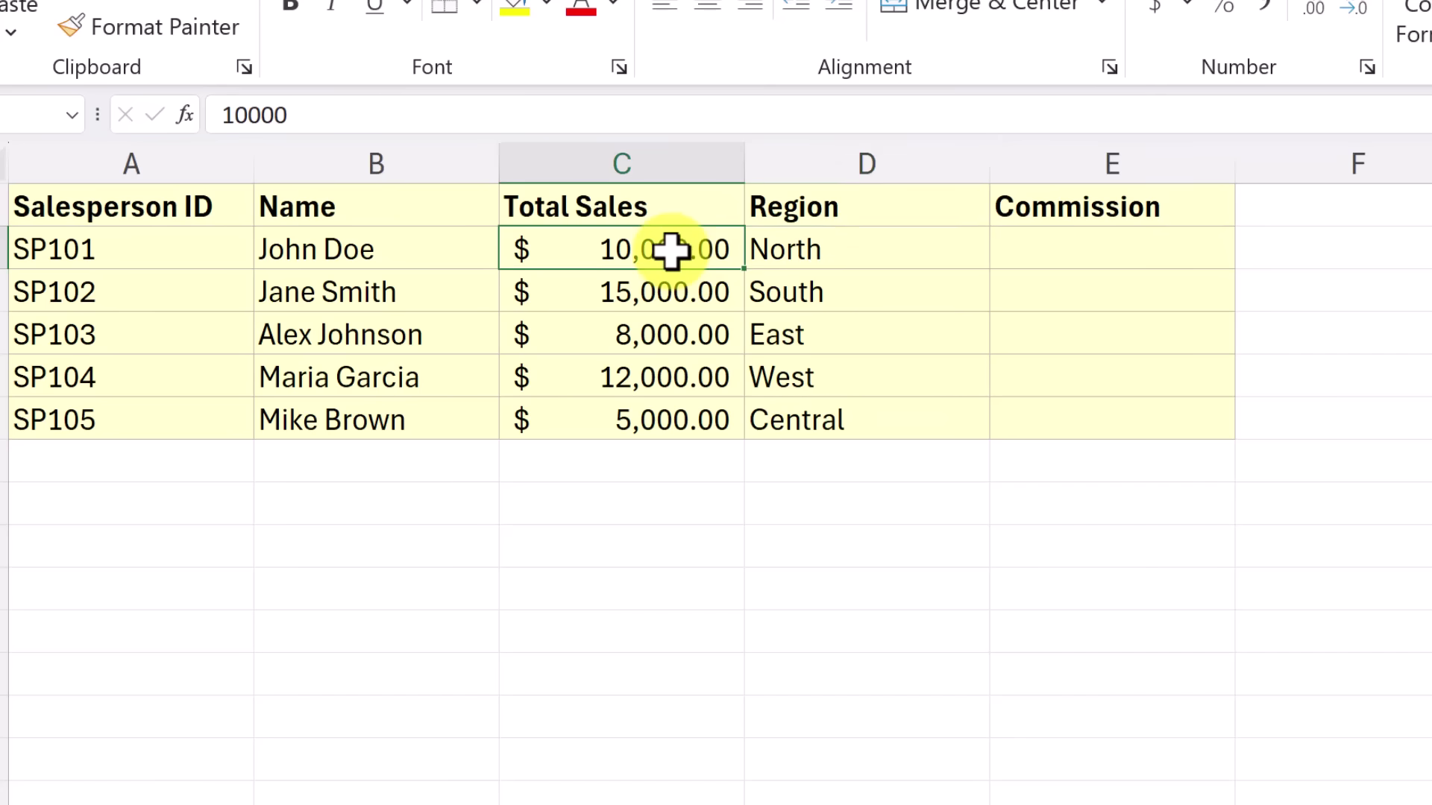
click(843, 252)
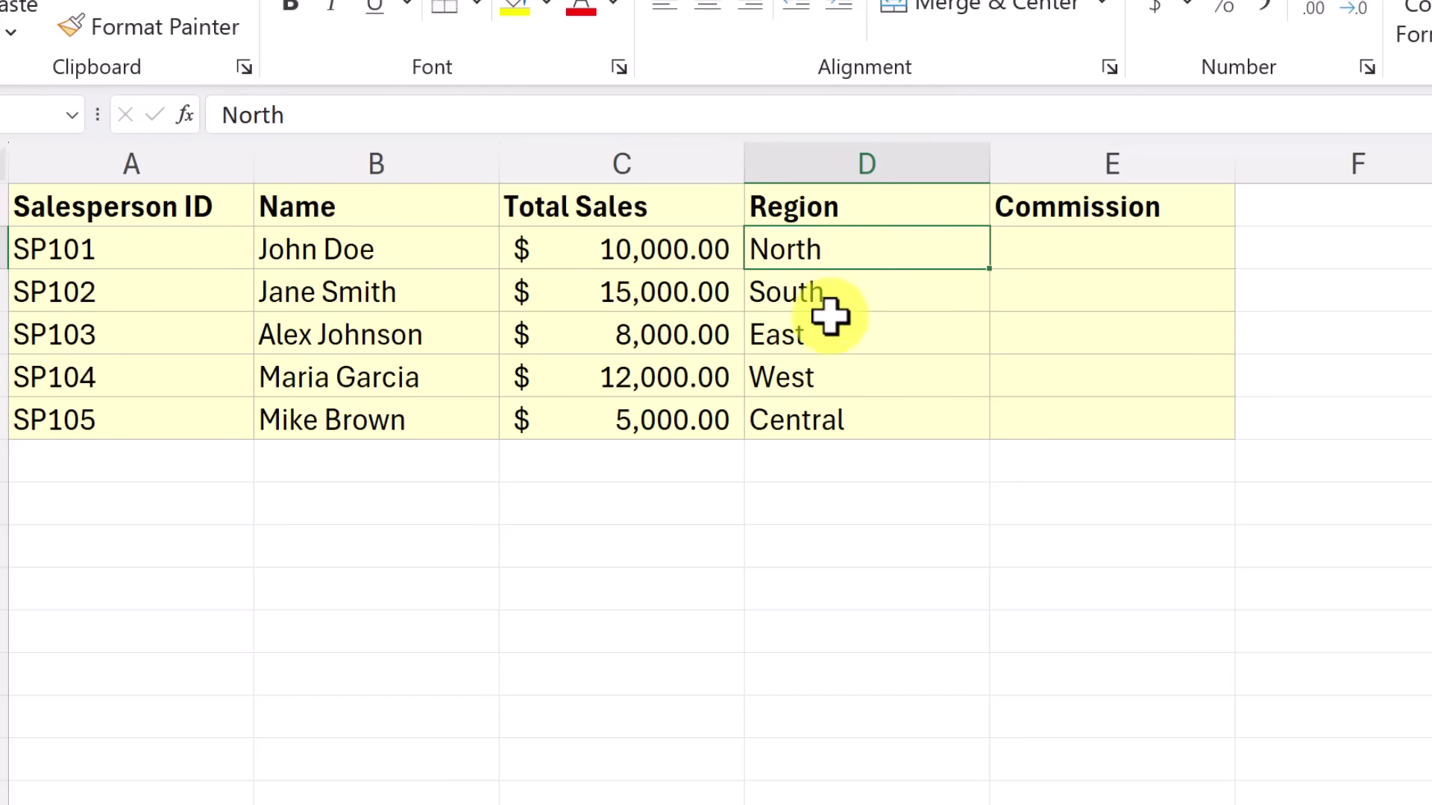
click(1067, 251)
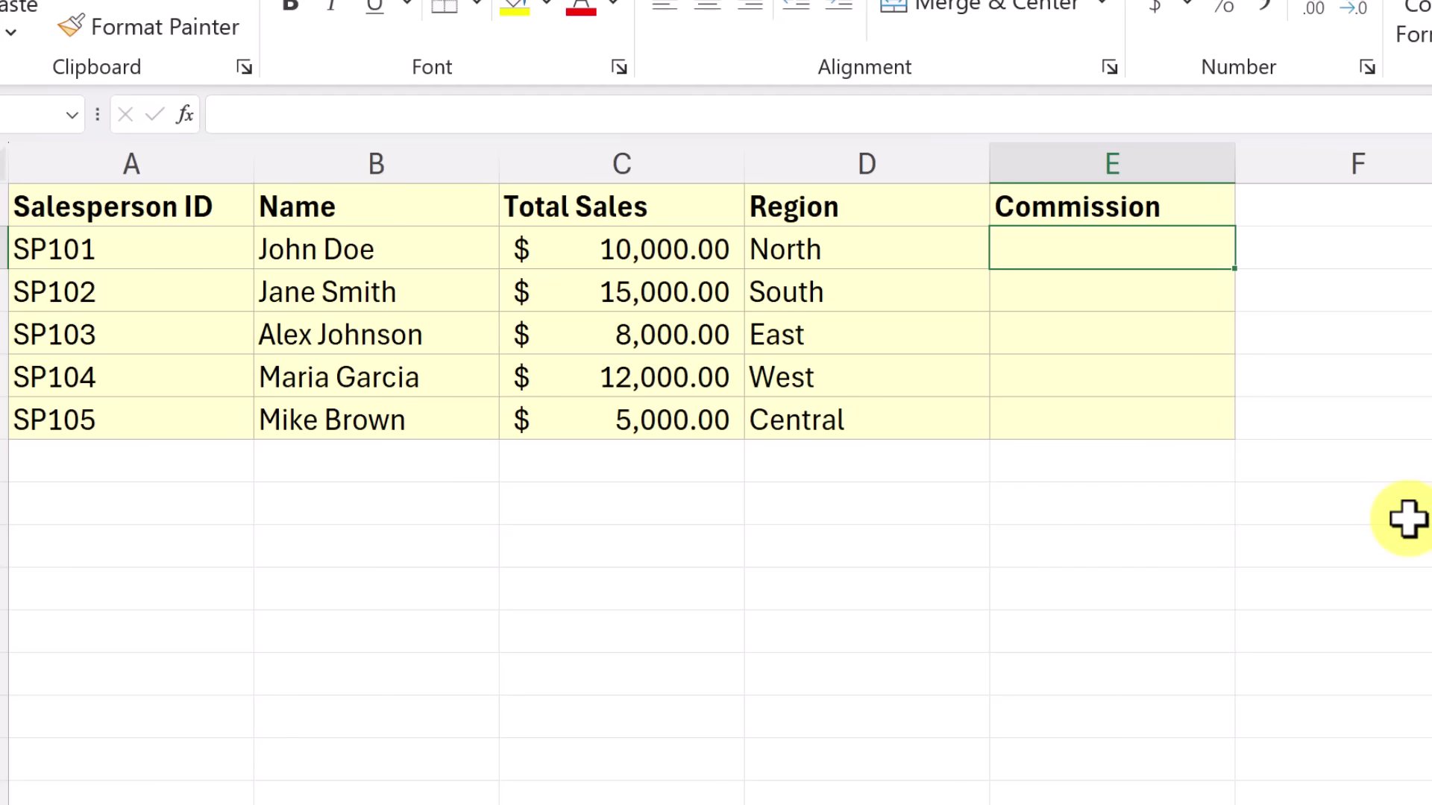
- Enter =C2*SWITCH(D2, "North",0.05, "South",0.06, "East",0.04, "West",0.055, 0) in E2
text(=)
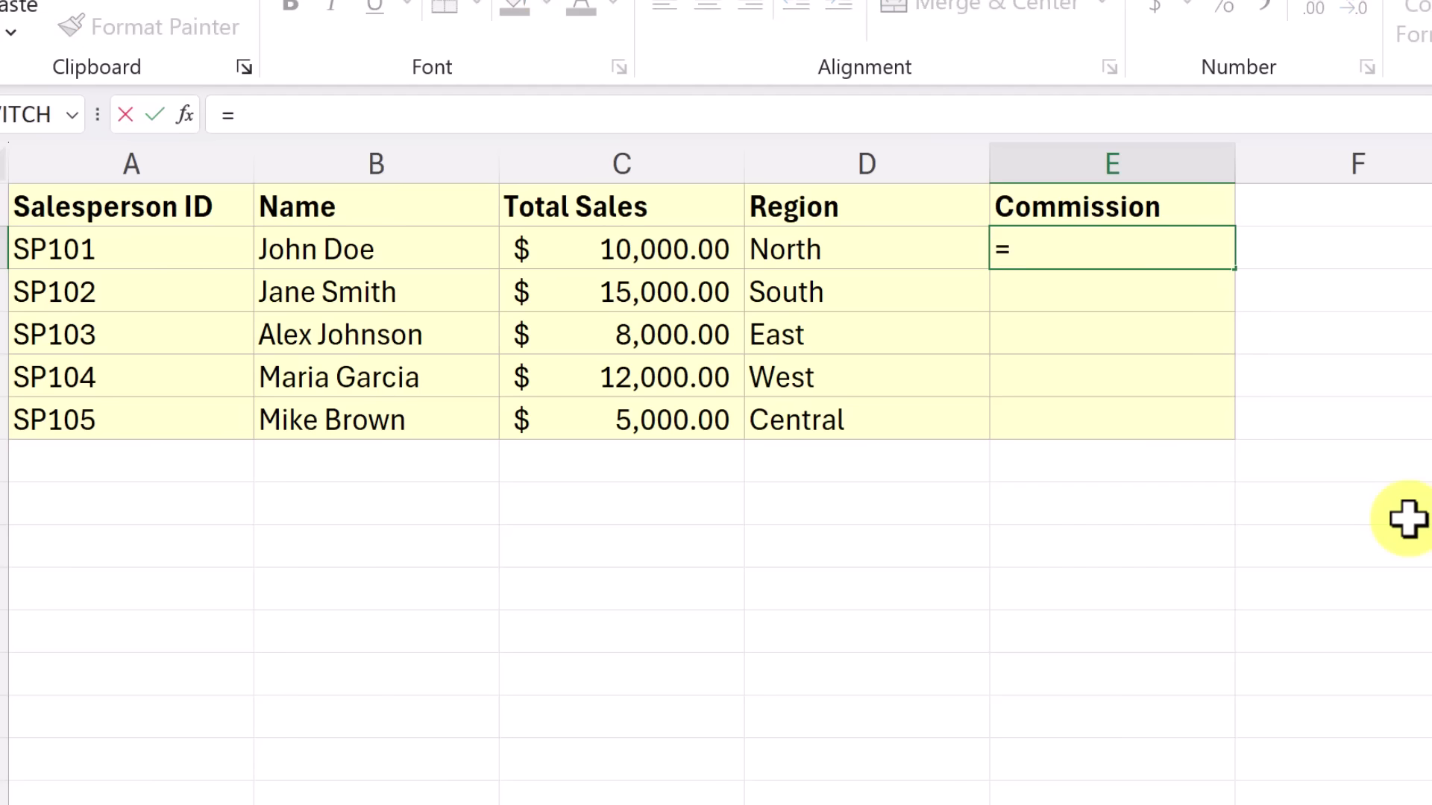
click(626, 261)
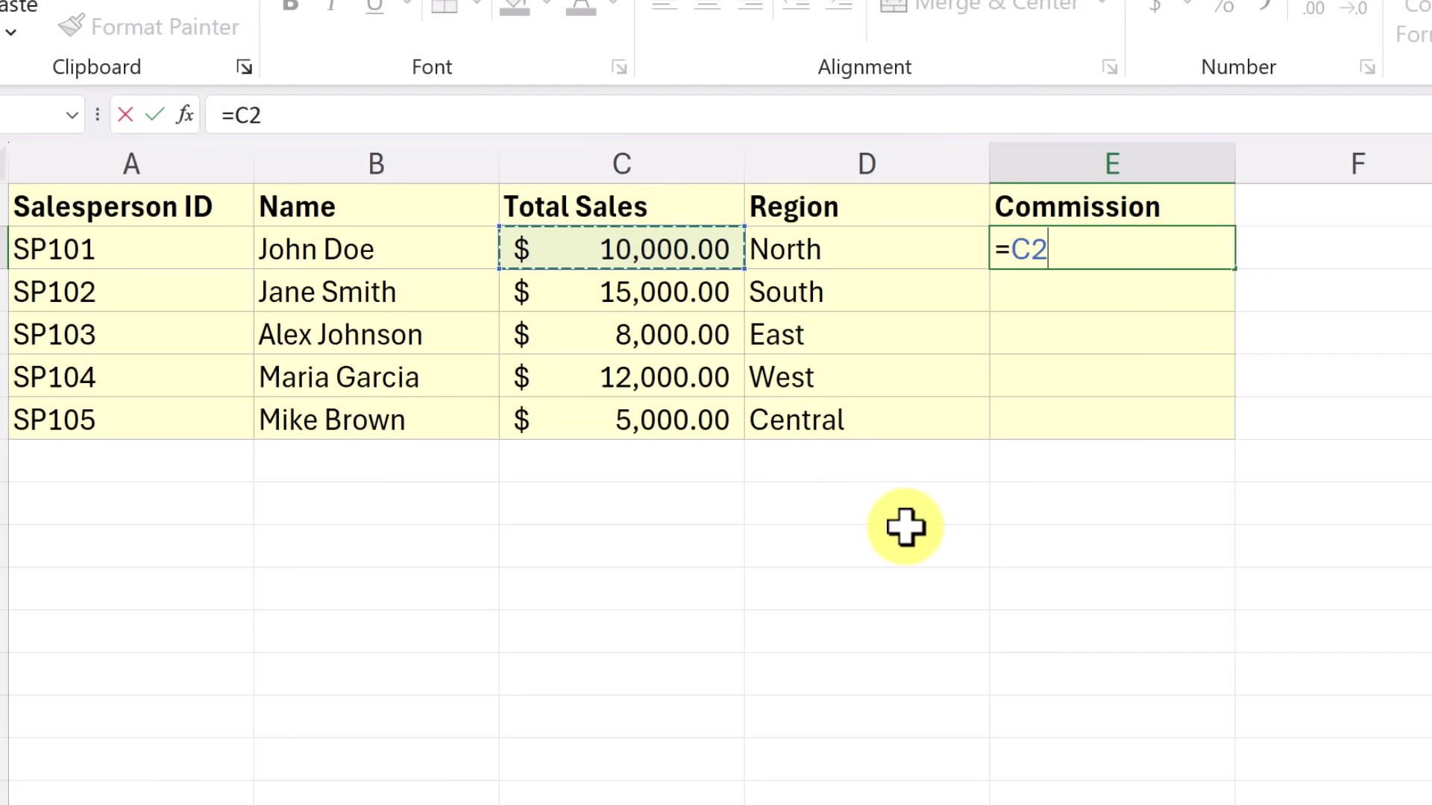
text(*)
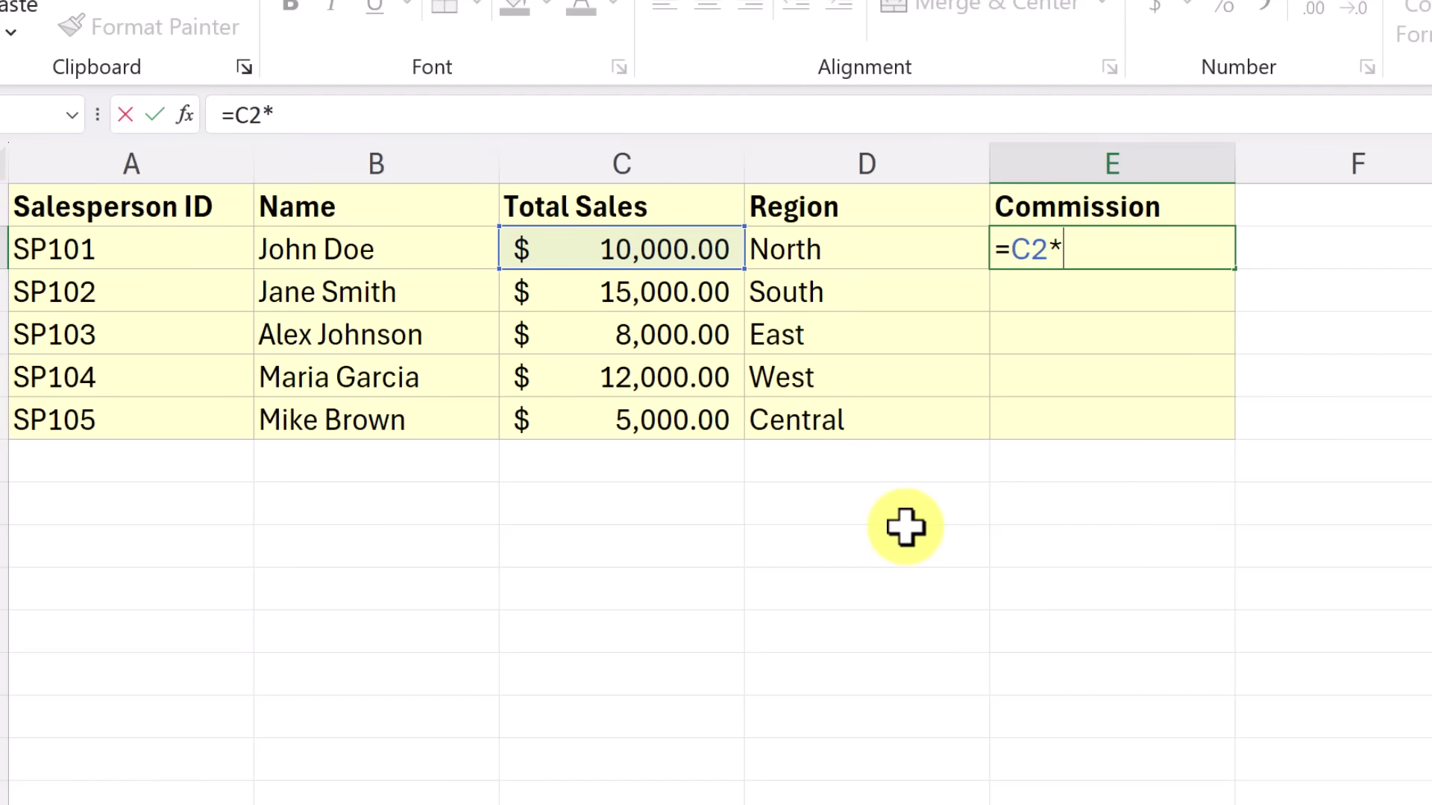
text(Swi)
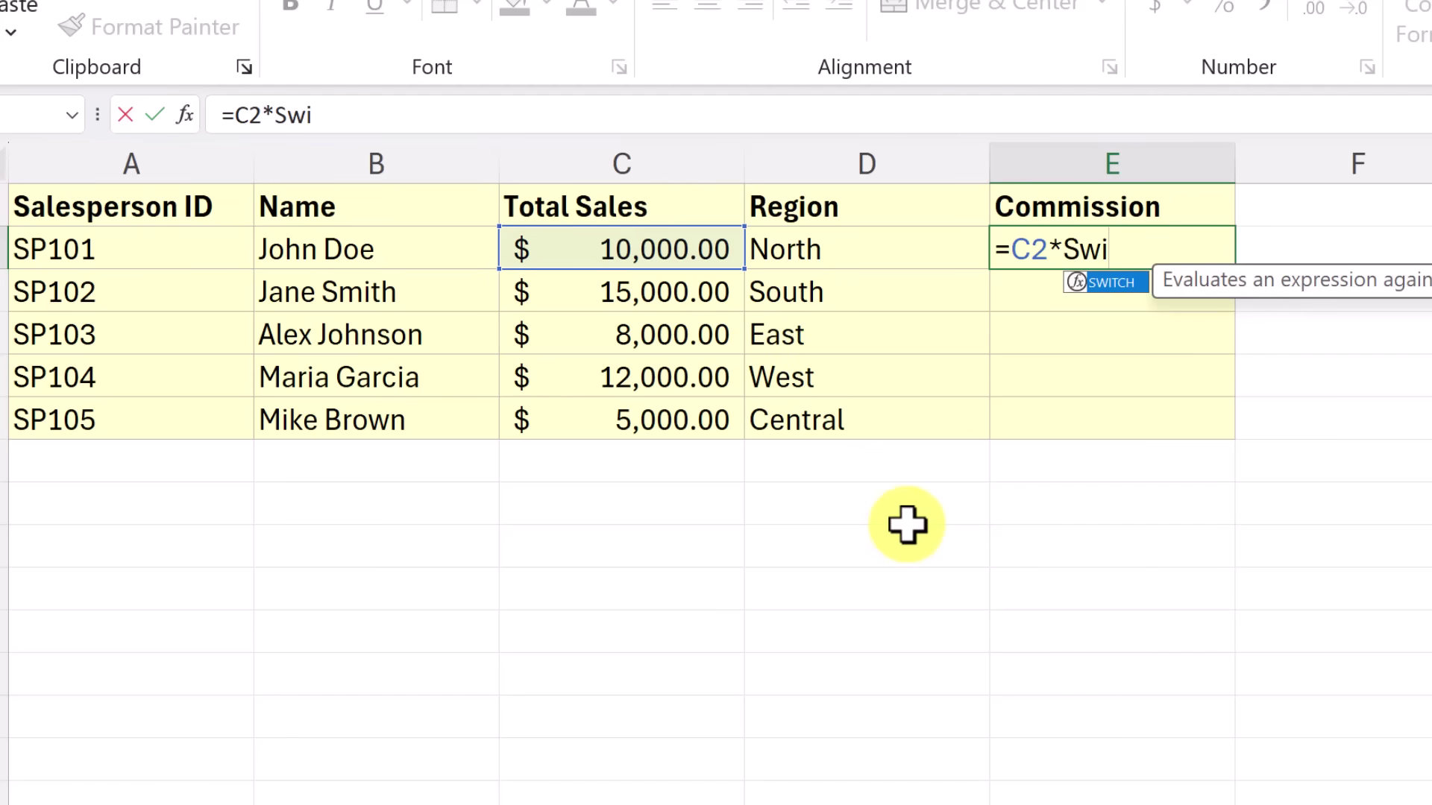
double_click(1119, 288)
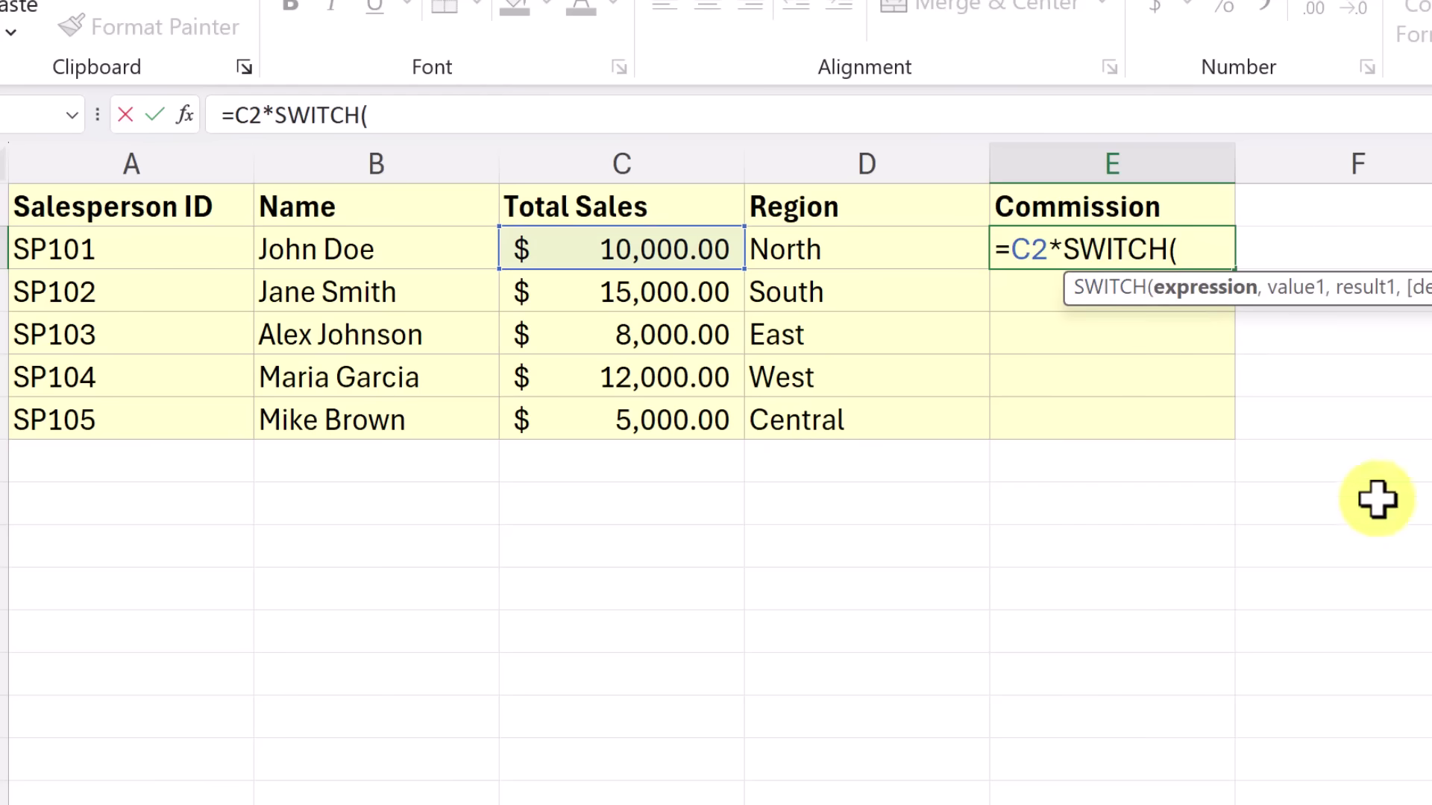
click(805, 255)
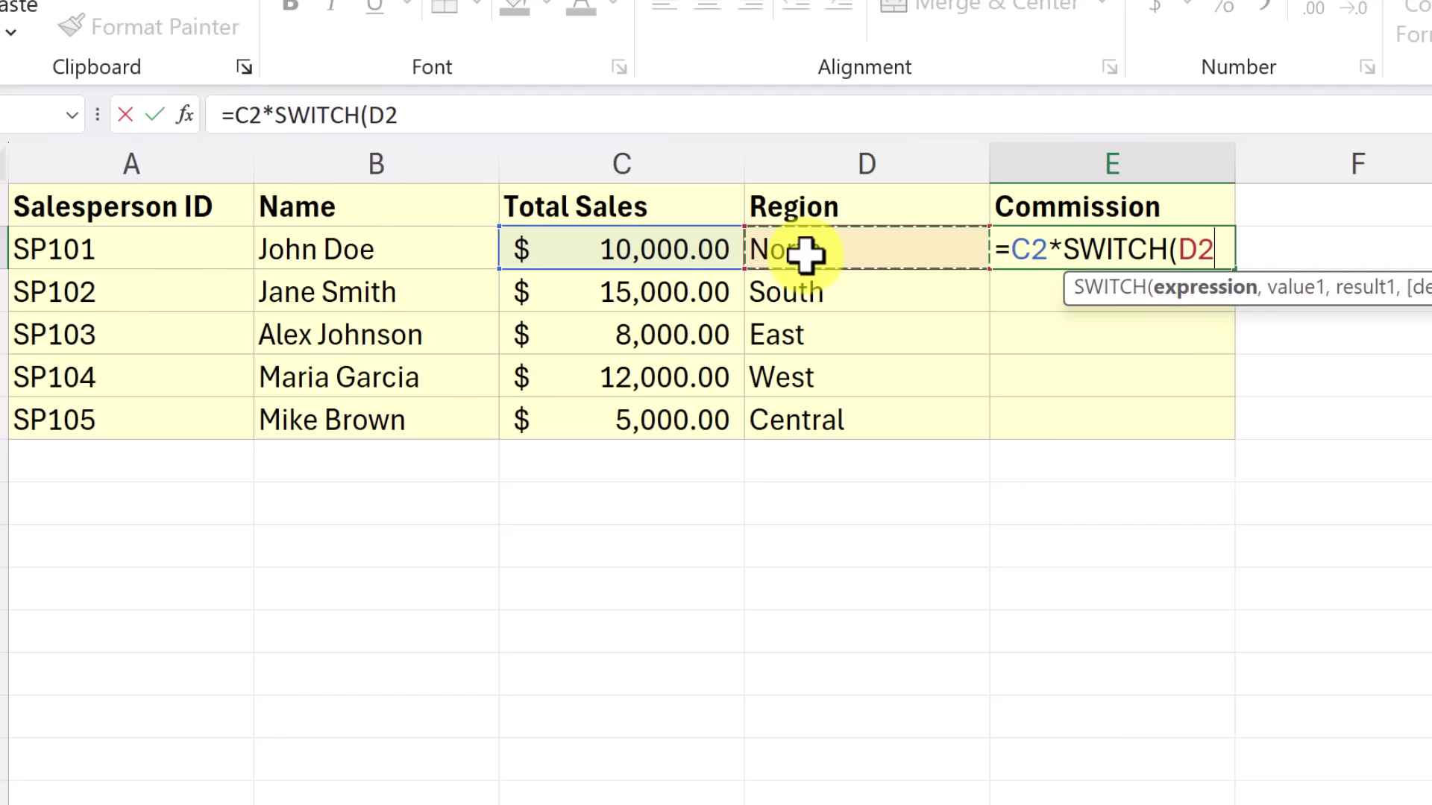
text(,)
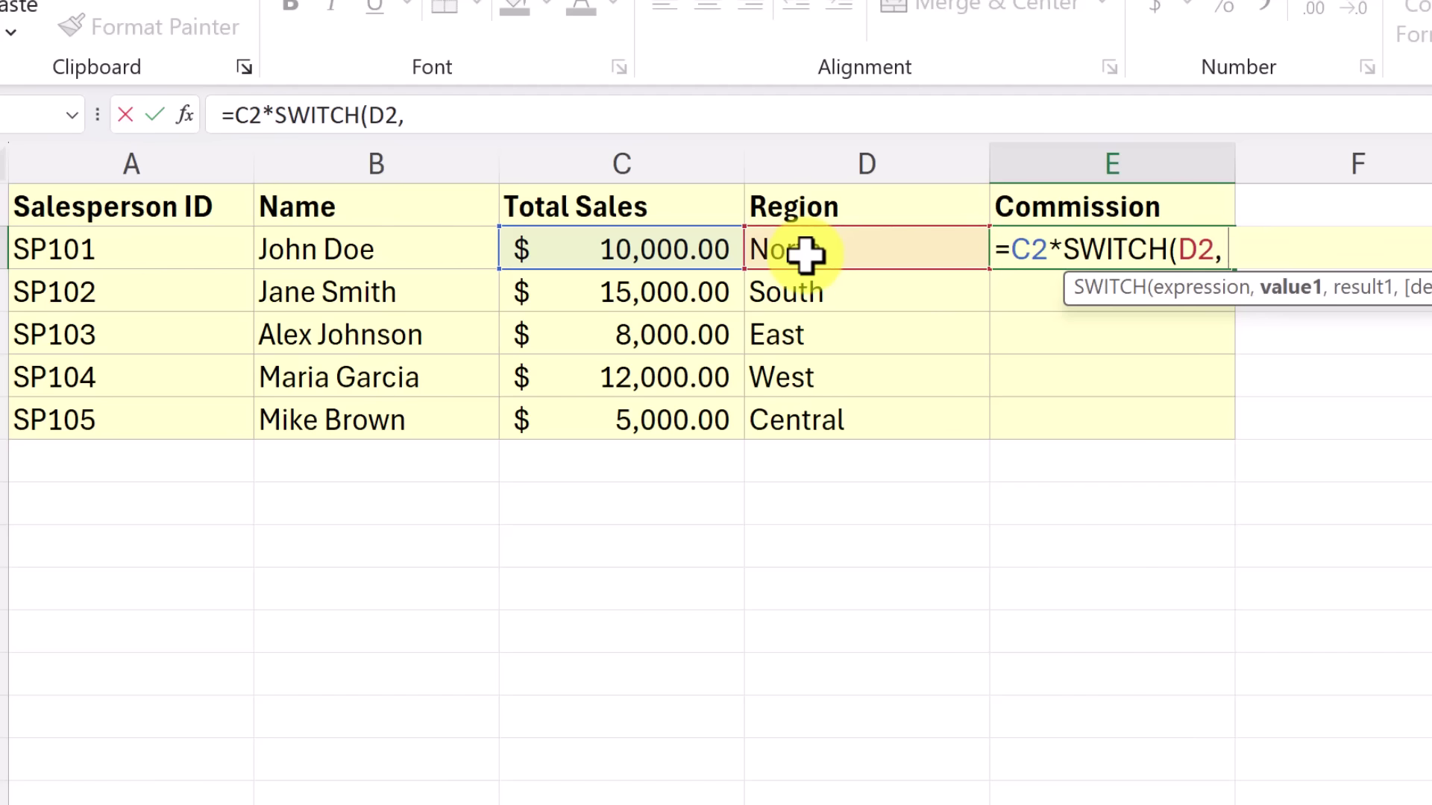
text( "North)
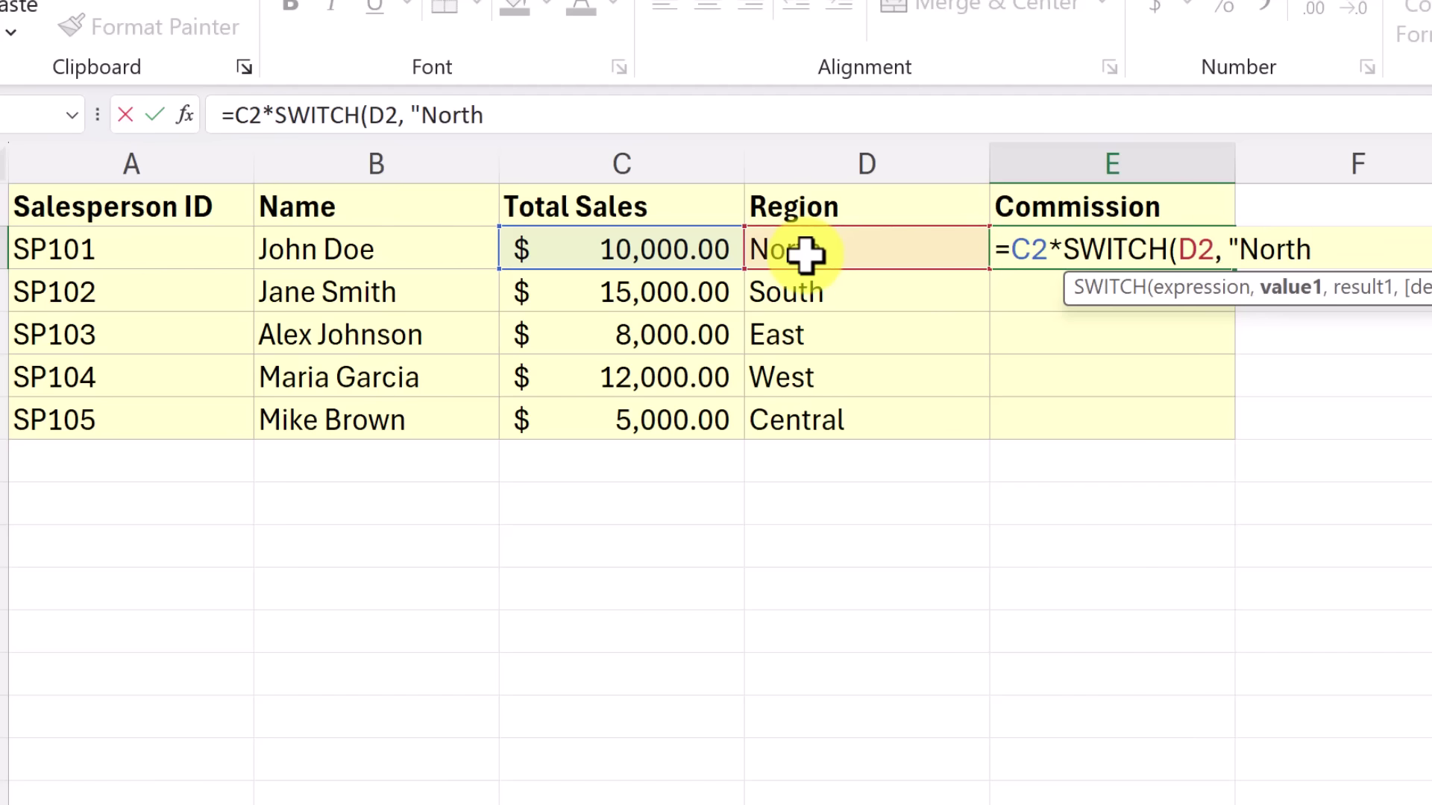
text(",)
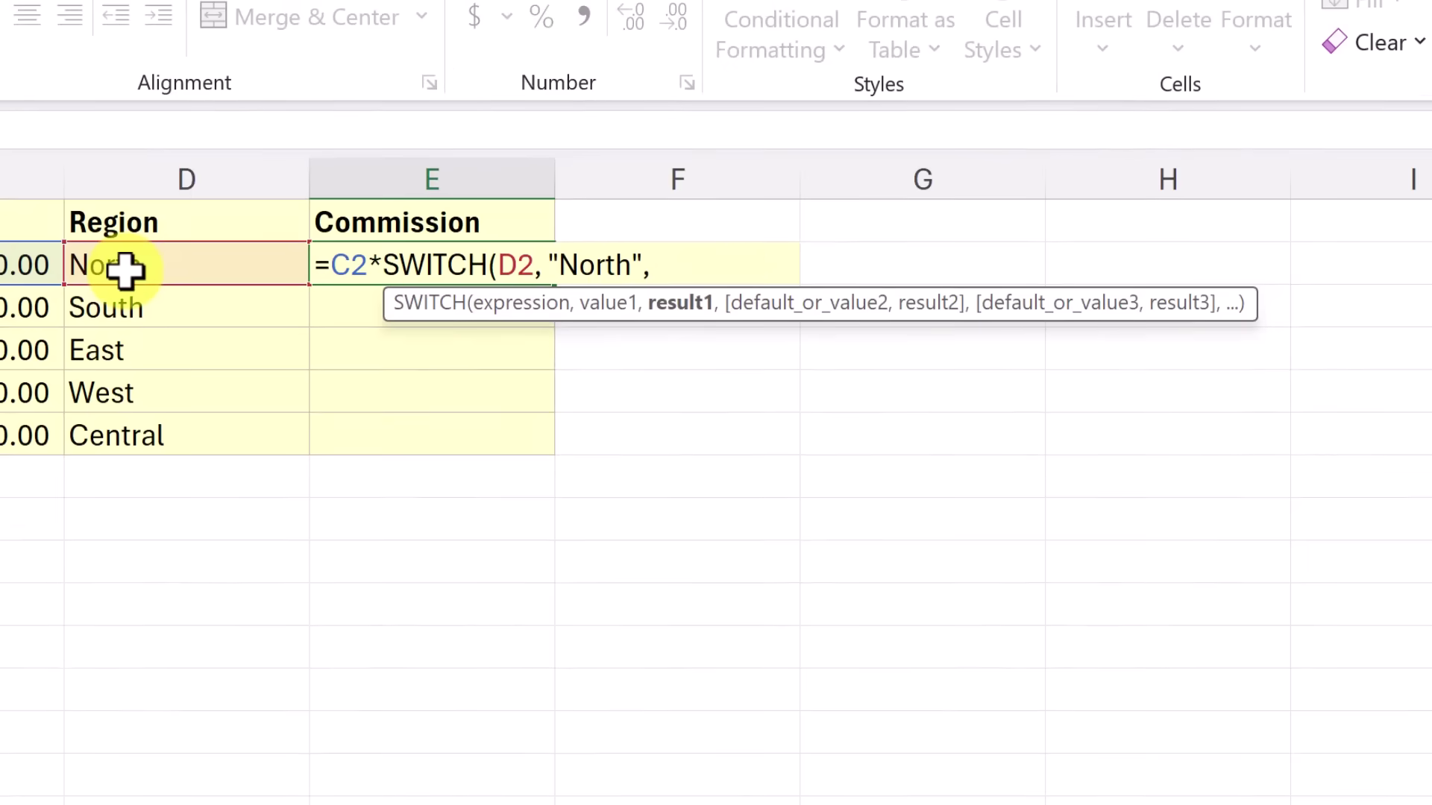
text( 0.05,)
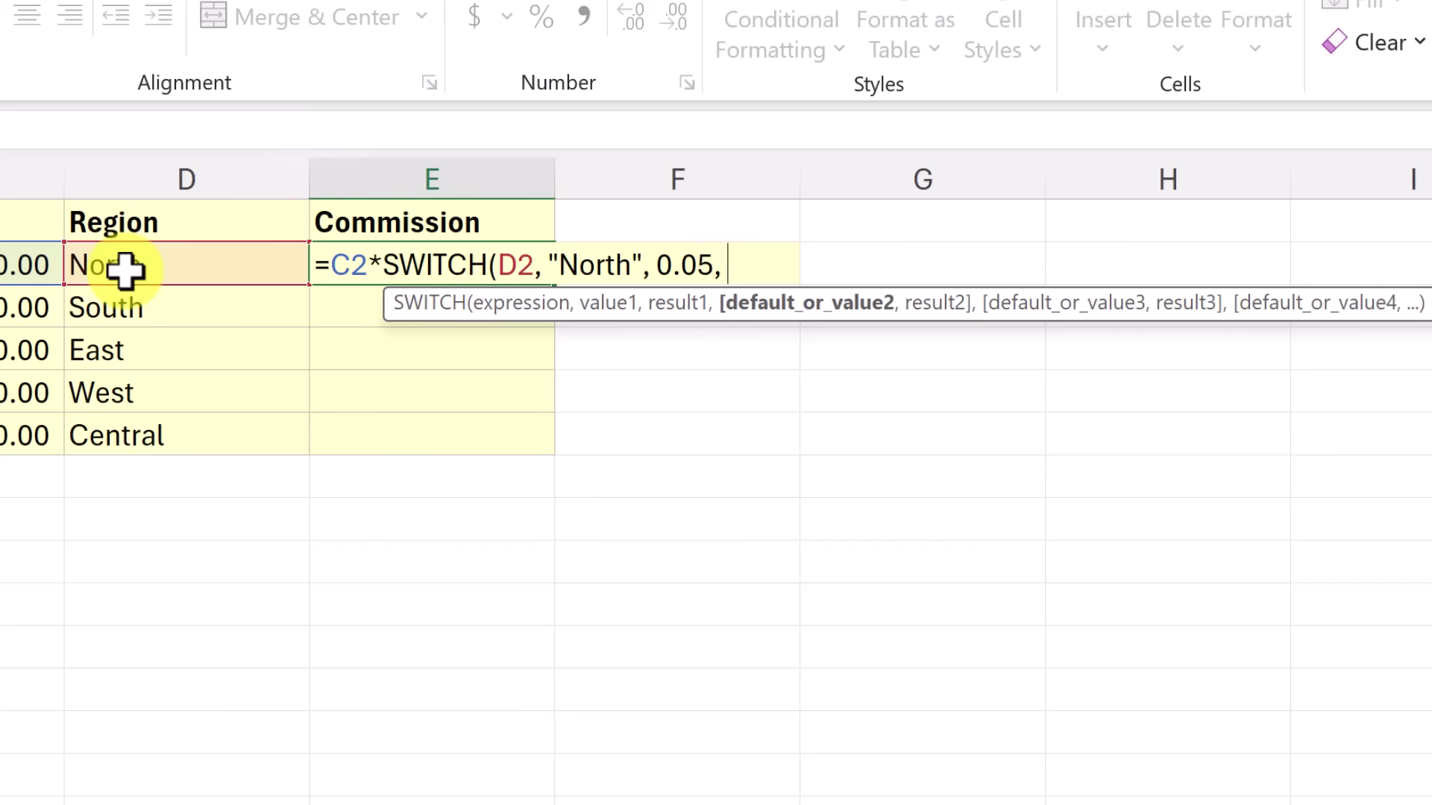
text( "South)
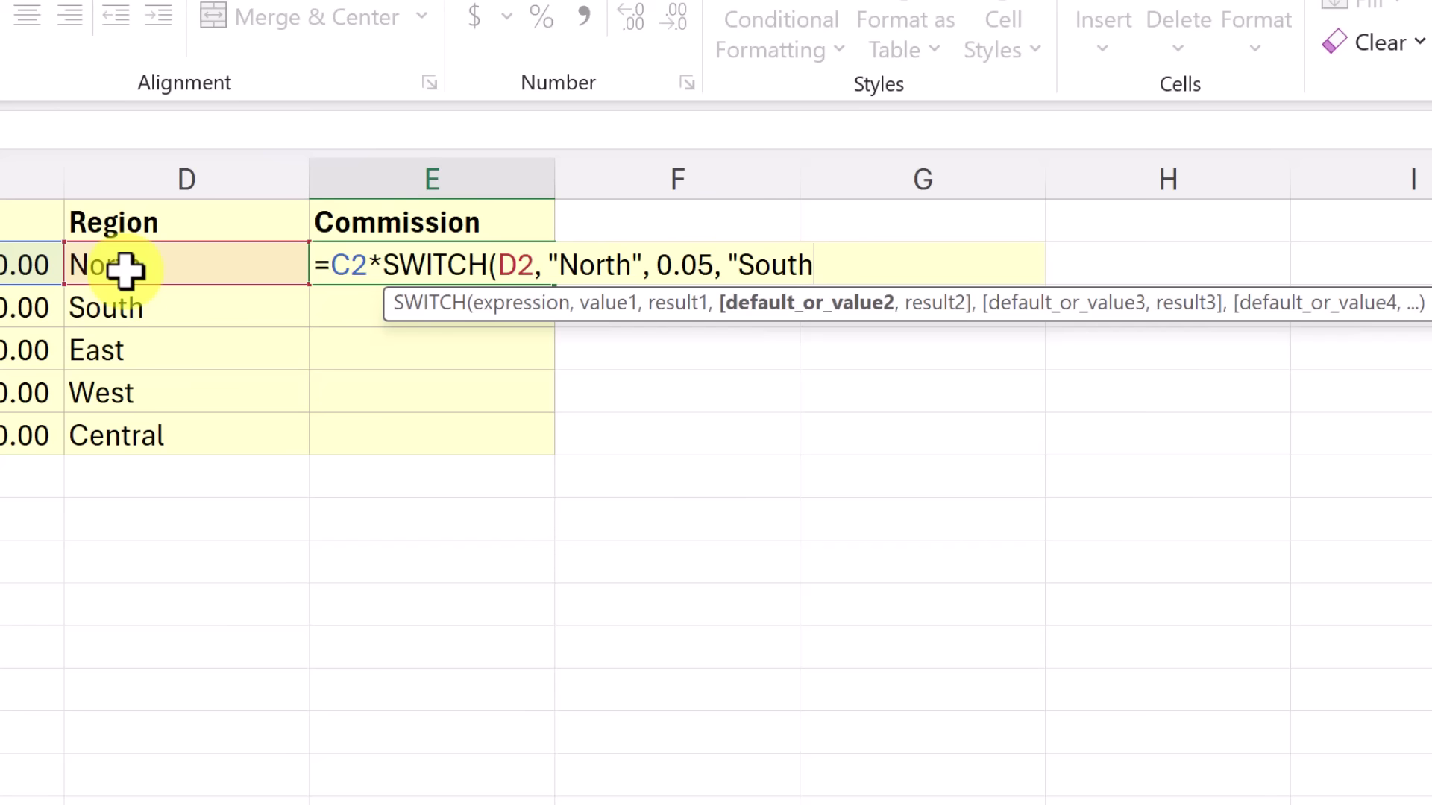
text(", 0.06, "East", 0.0)
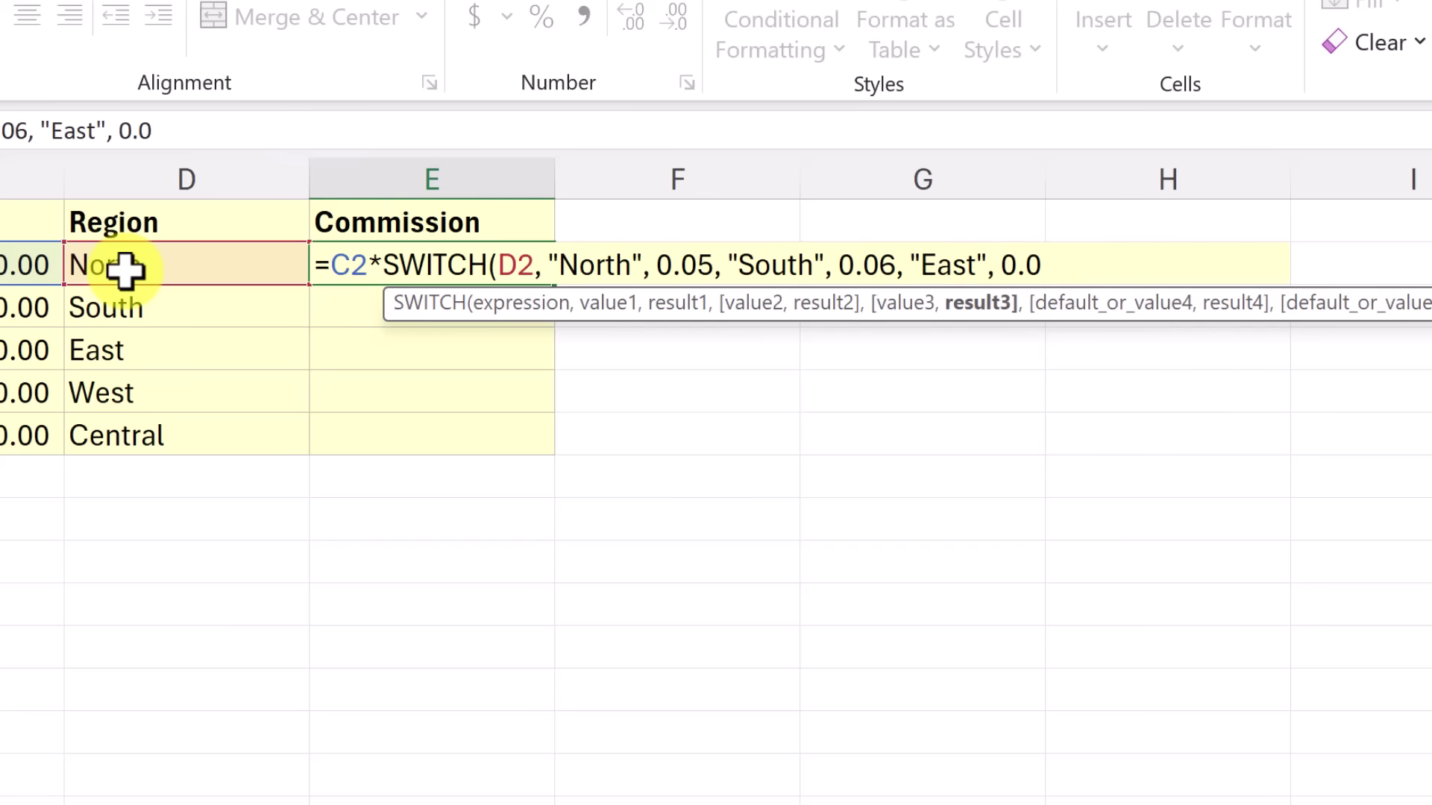
text(4, "West", 0.055,0))
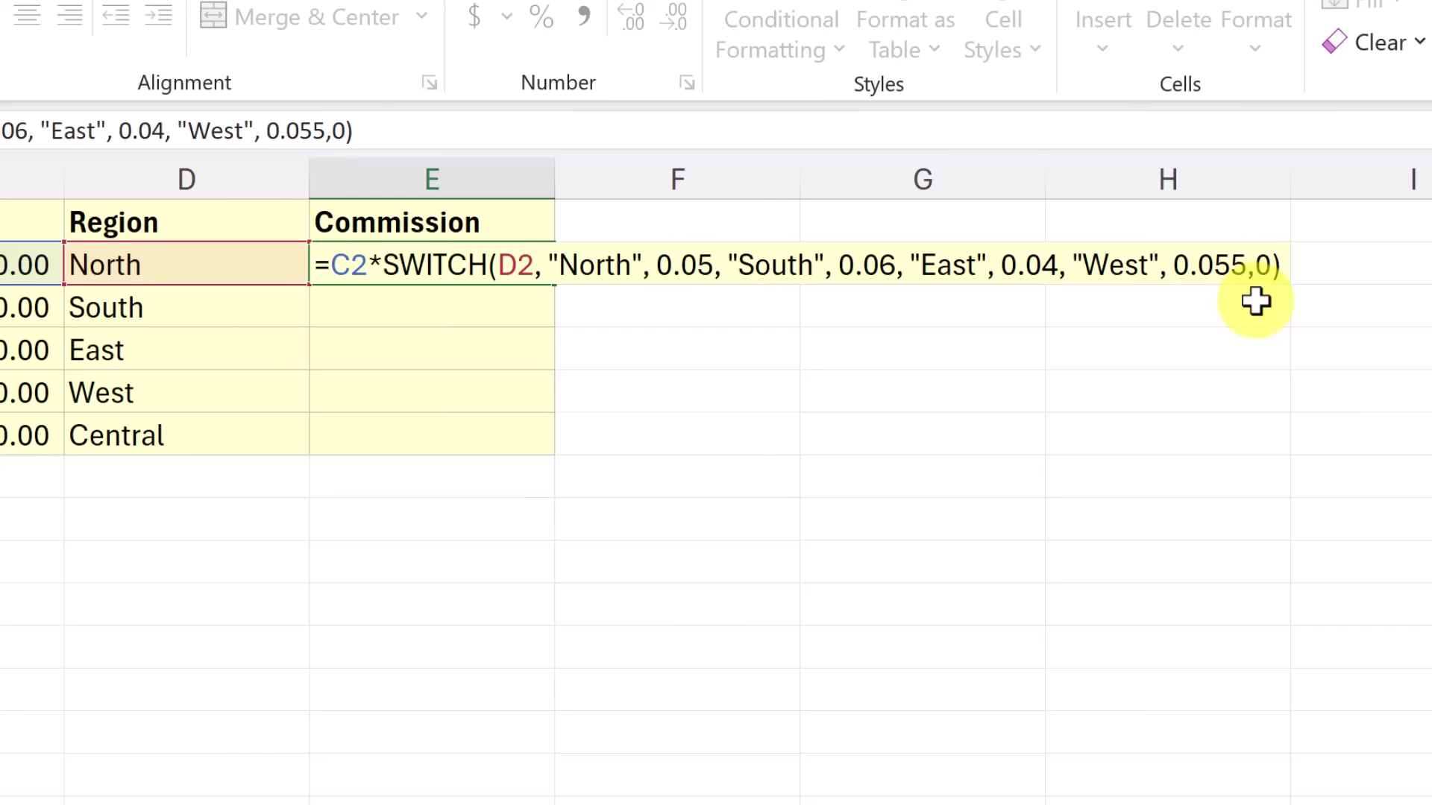
- Commit the commission formula, fill it from E2 to E6, and verify E5 and E3
key(Return)
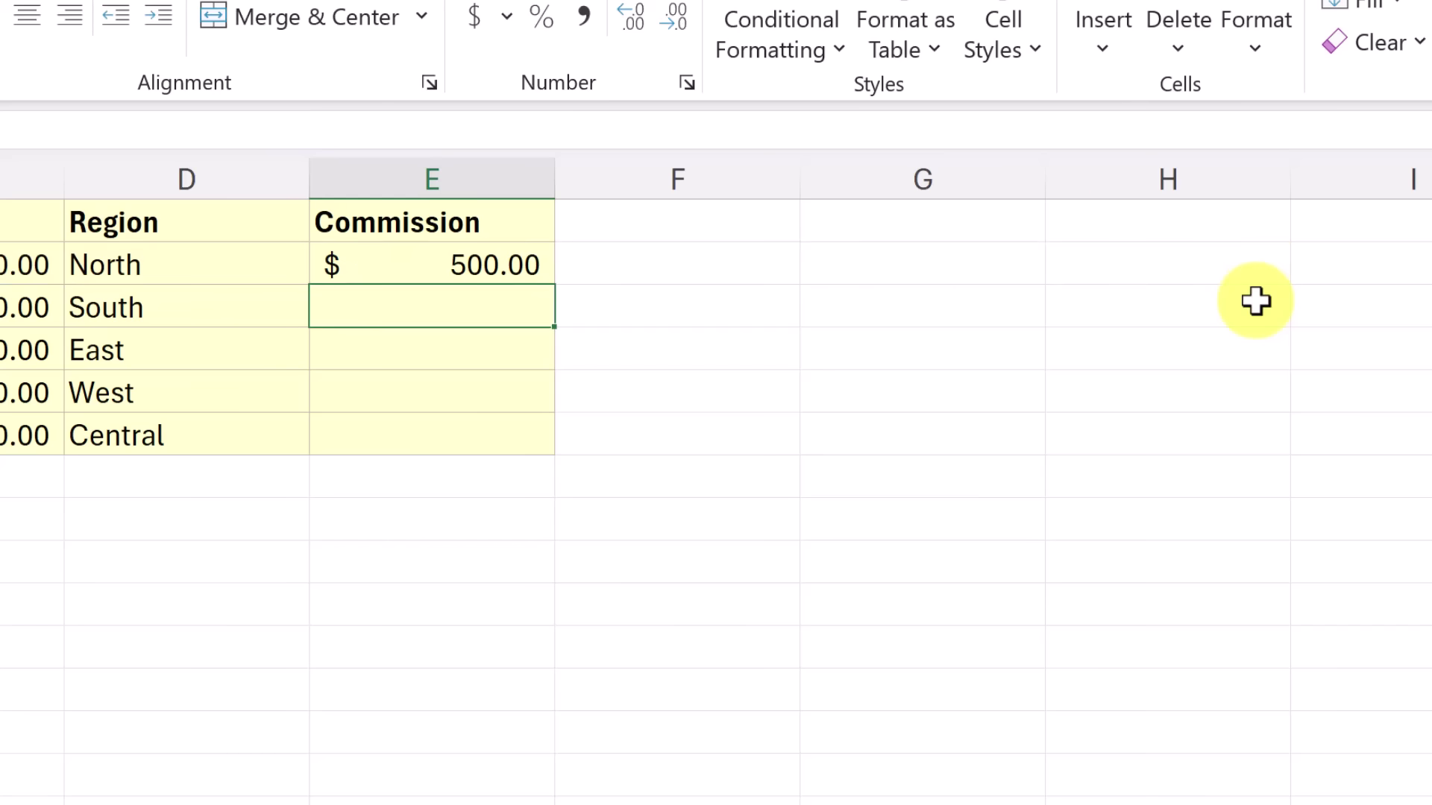
click(506, 258)
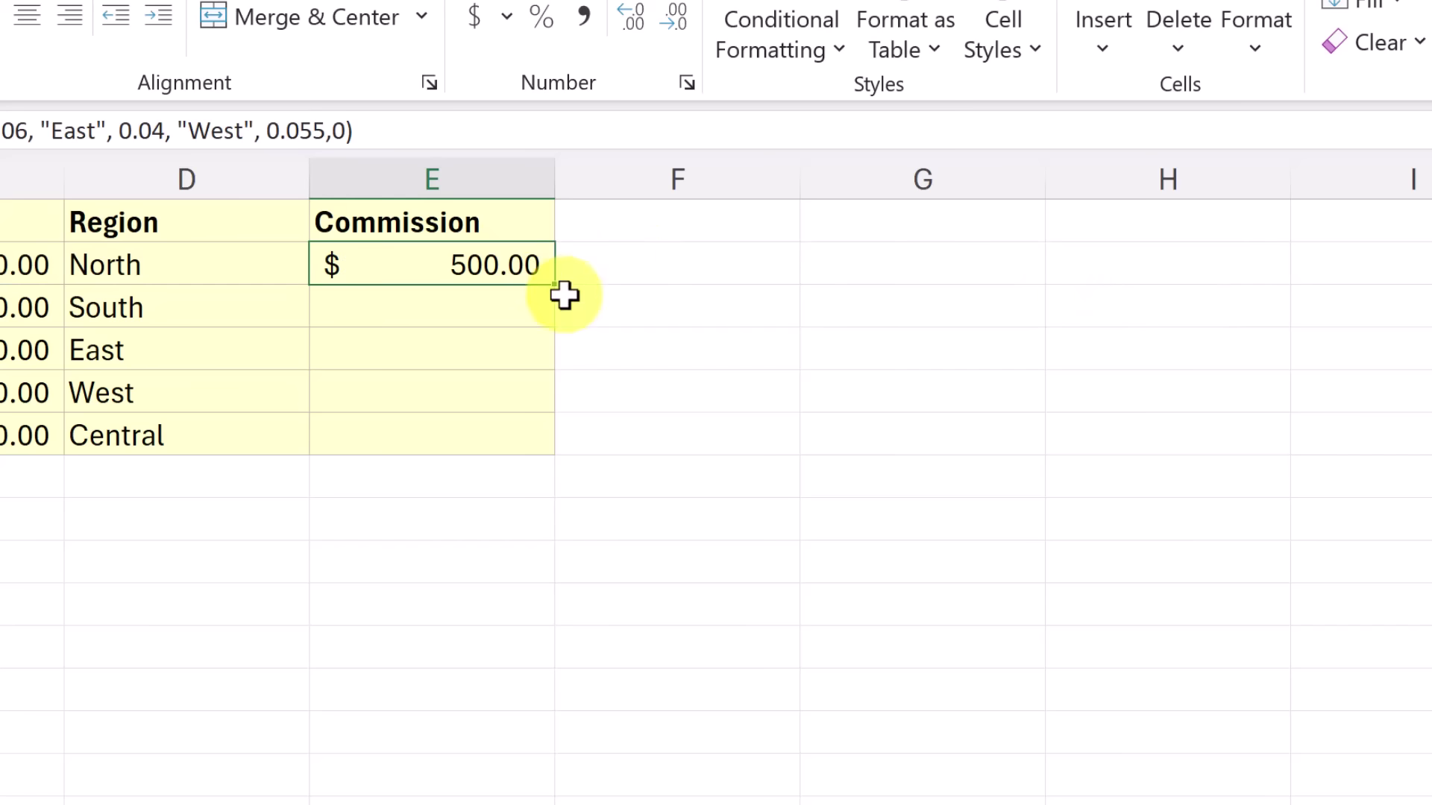
drag(555, 286, 539, 450)
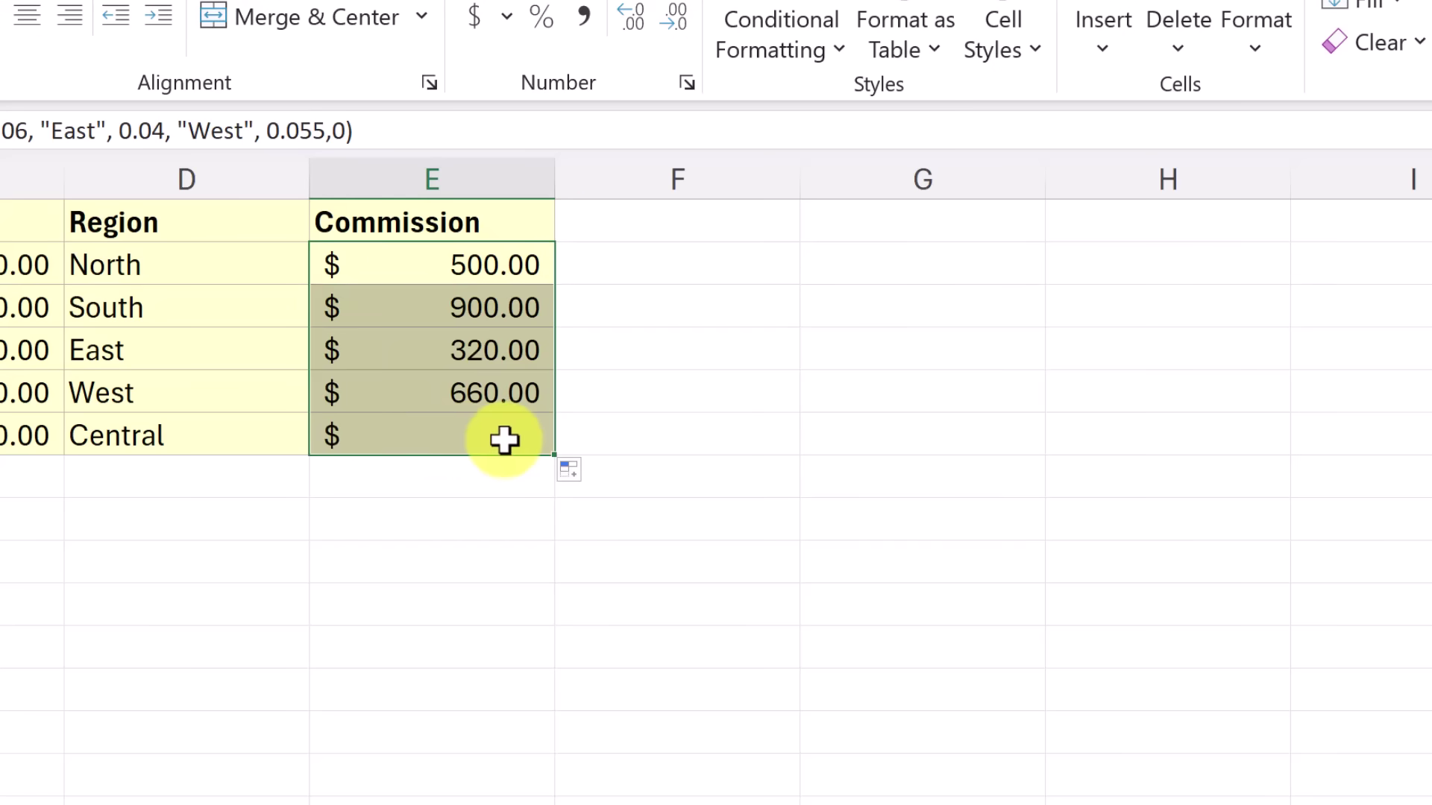
click(477, 485)
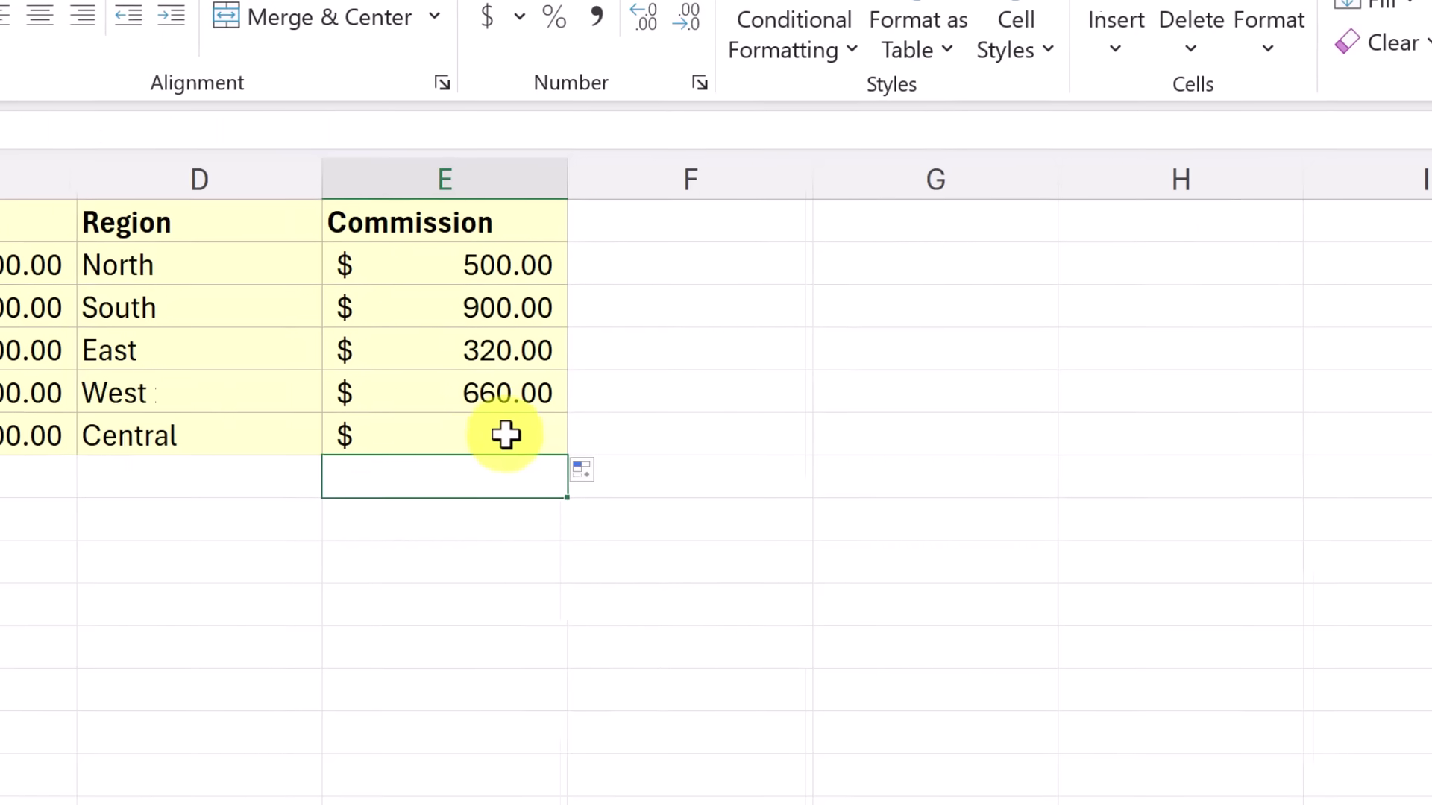
click(1144, 401)
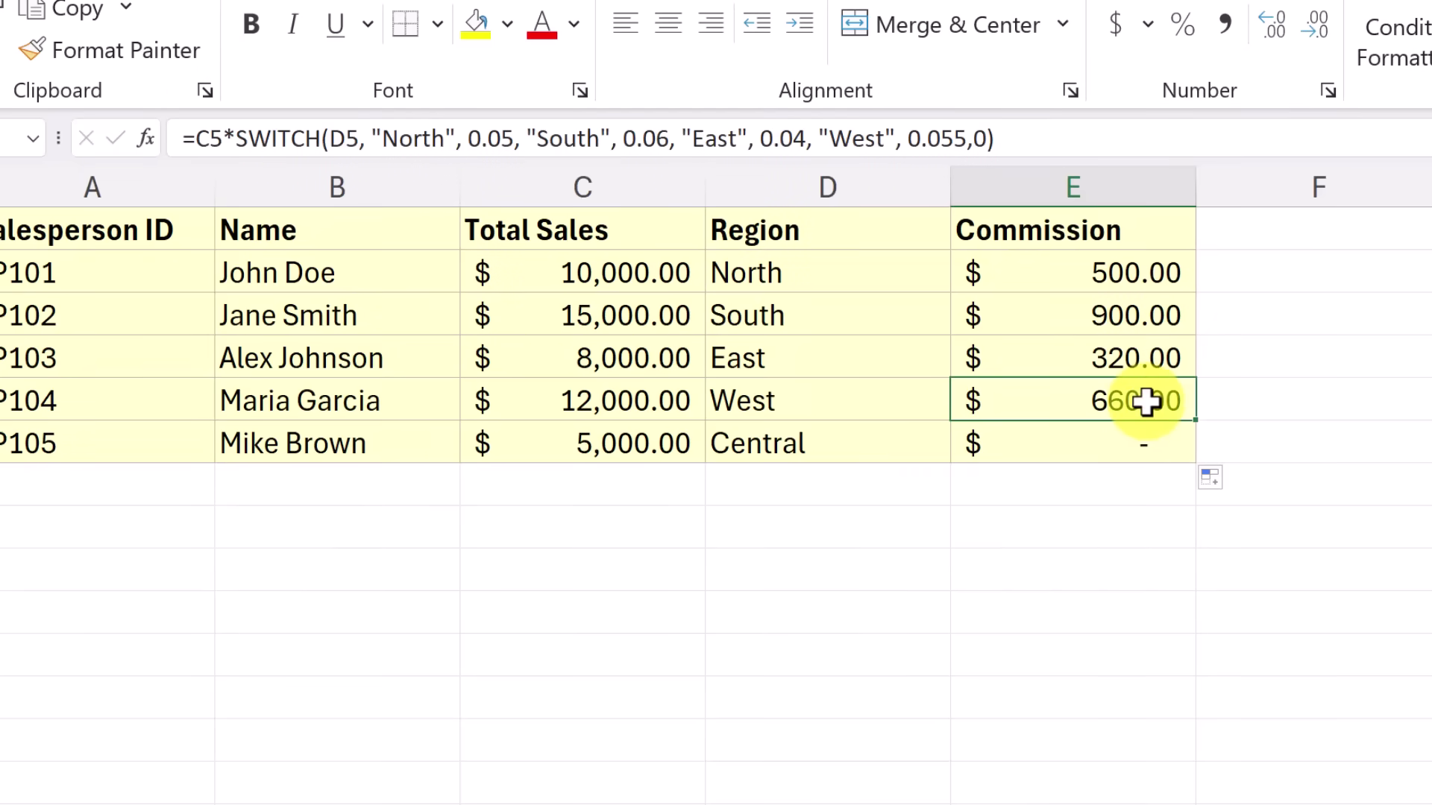
click(1114, 312)
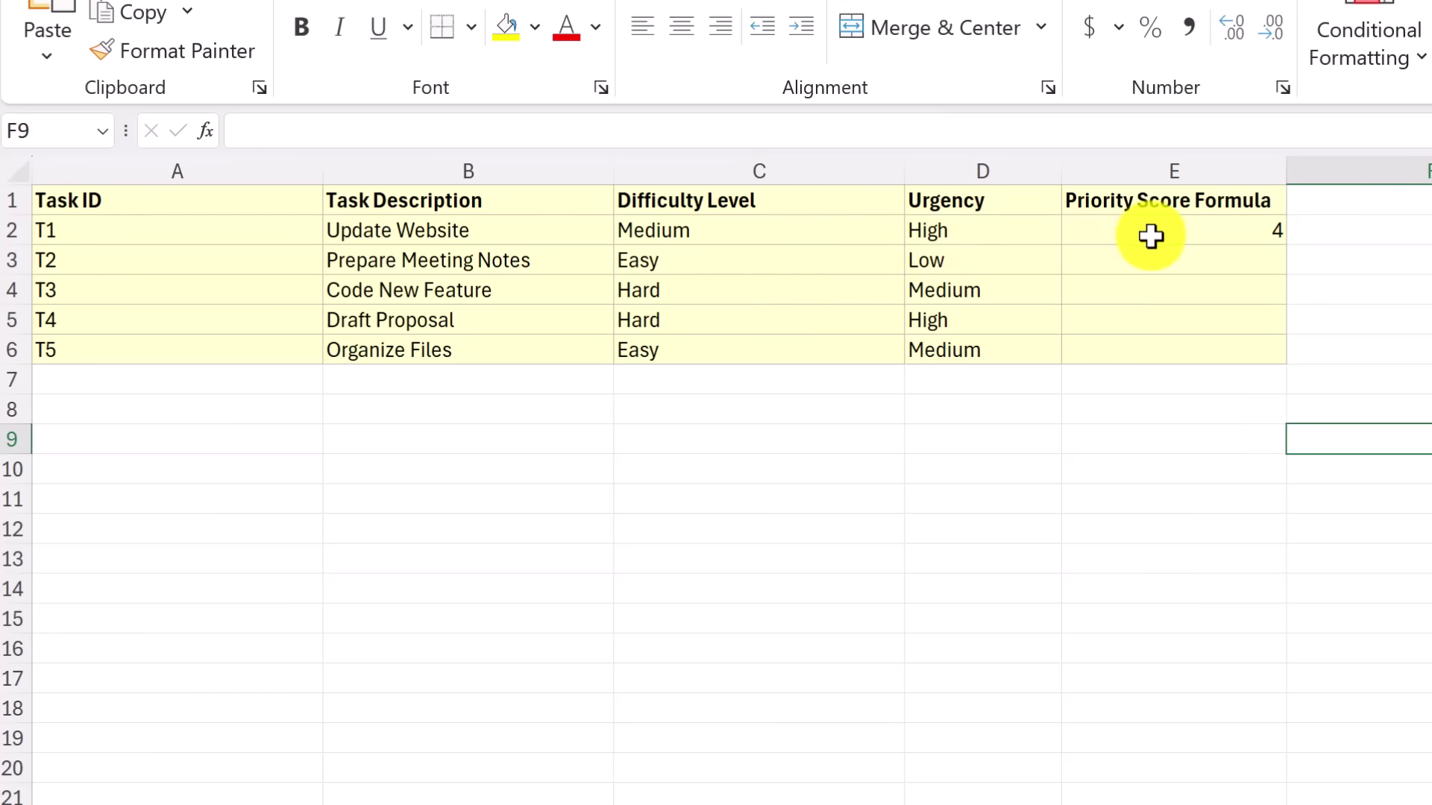
click(1265, 233)
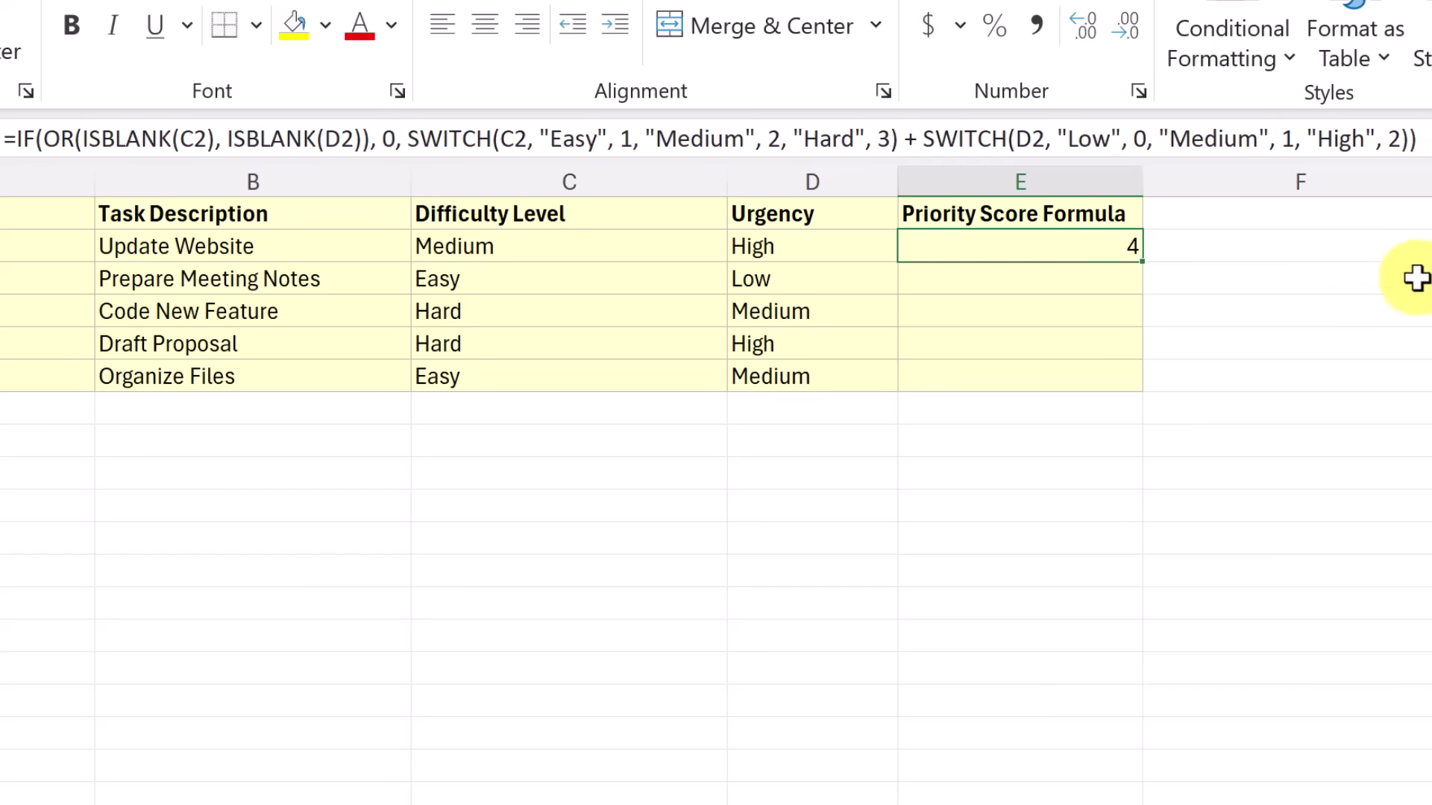
- Copy the Priority Score formula from E2 down to E6
key(Down)
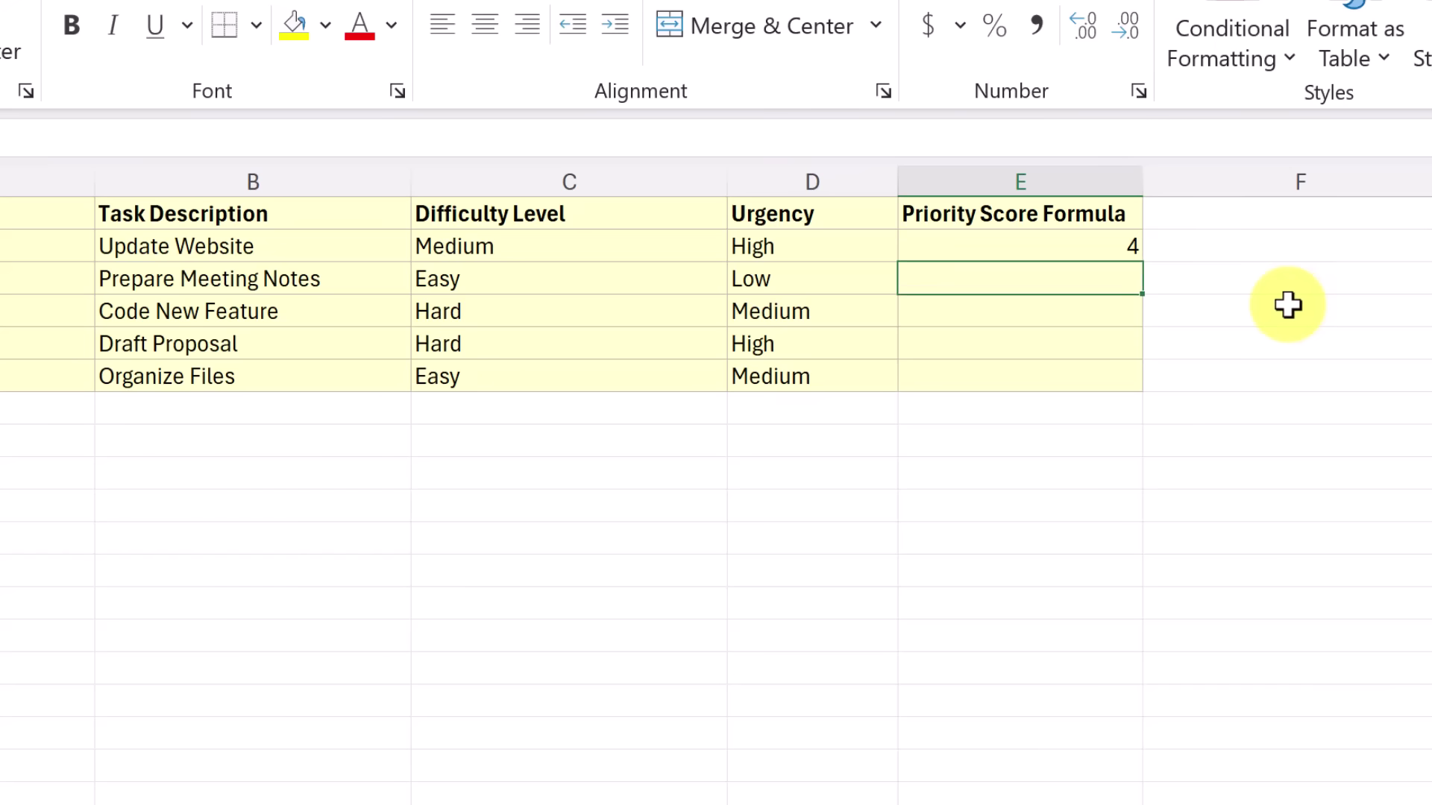
click(1109, 248)
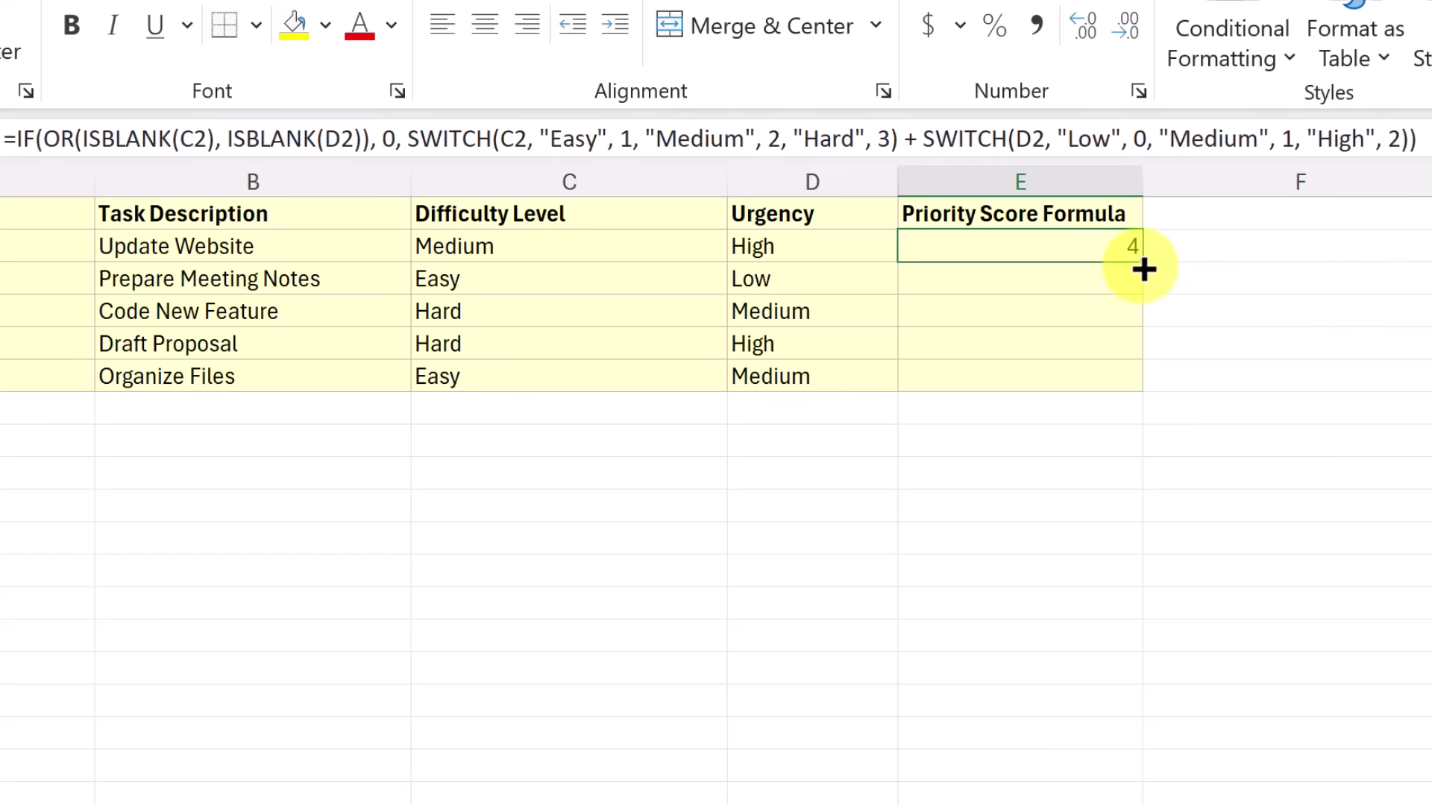
drag(1141, 268, 1139, 384)
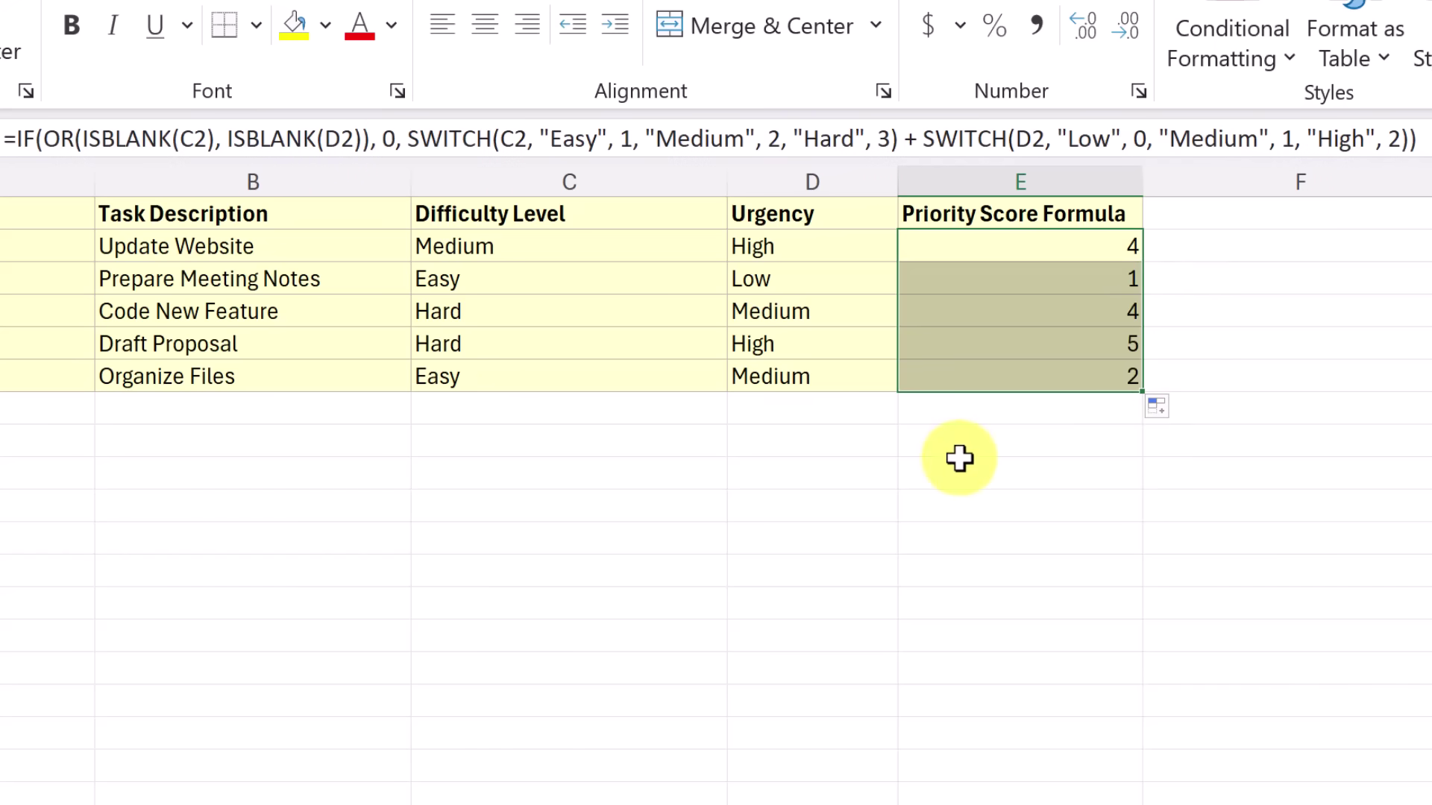
- Clear the first task's difficulty in C2 and confirm its score in E2 becomes 0
click(614, 250)
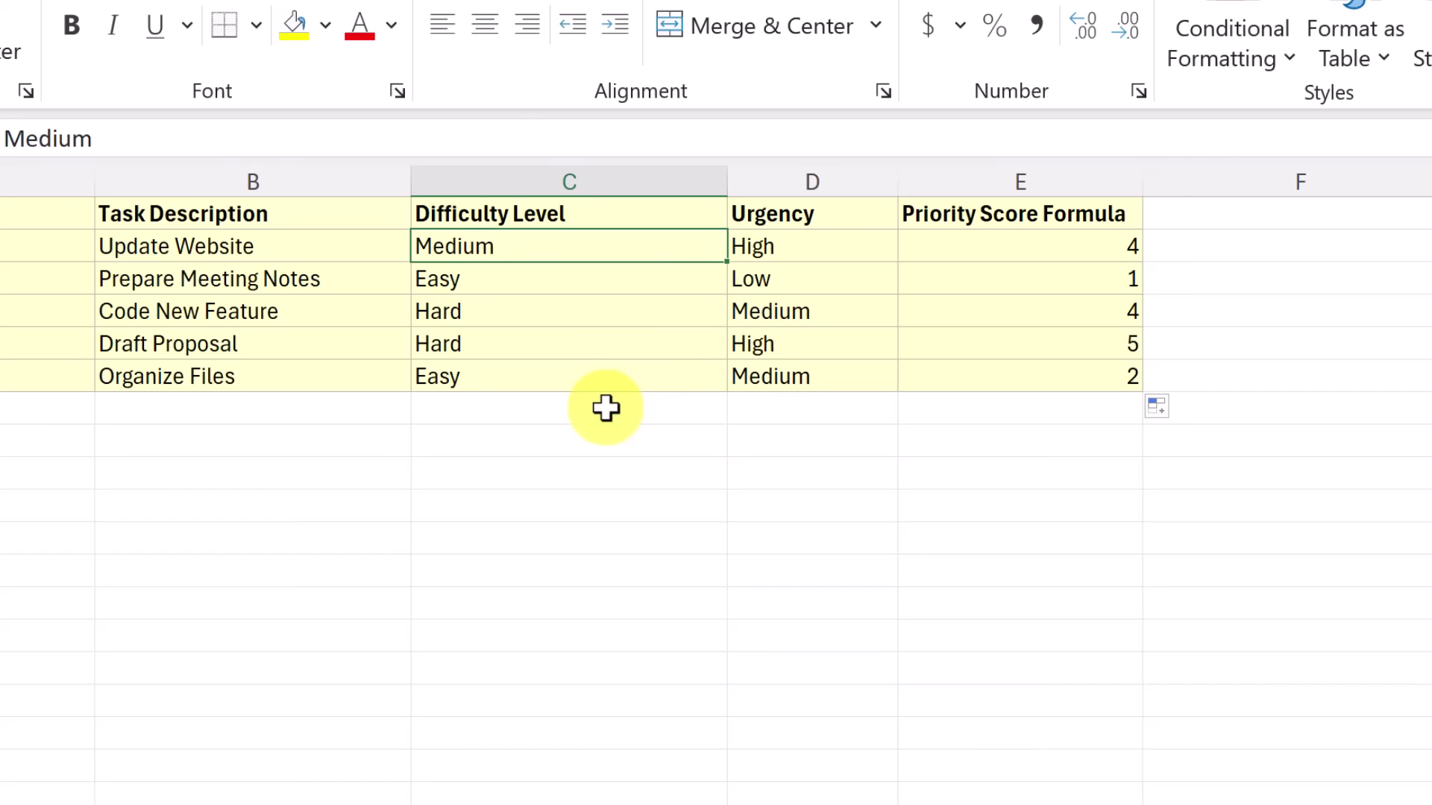
key(Delete)
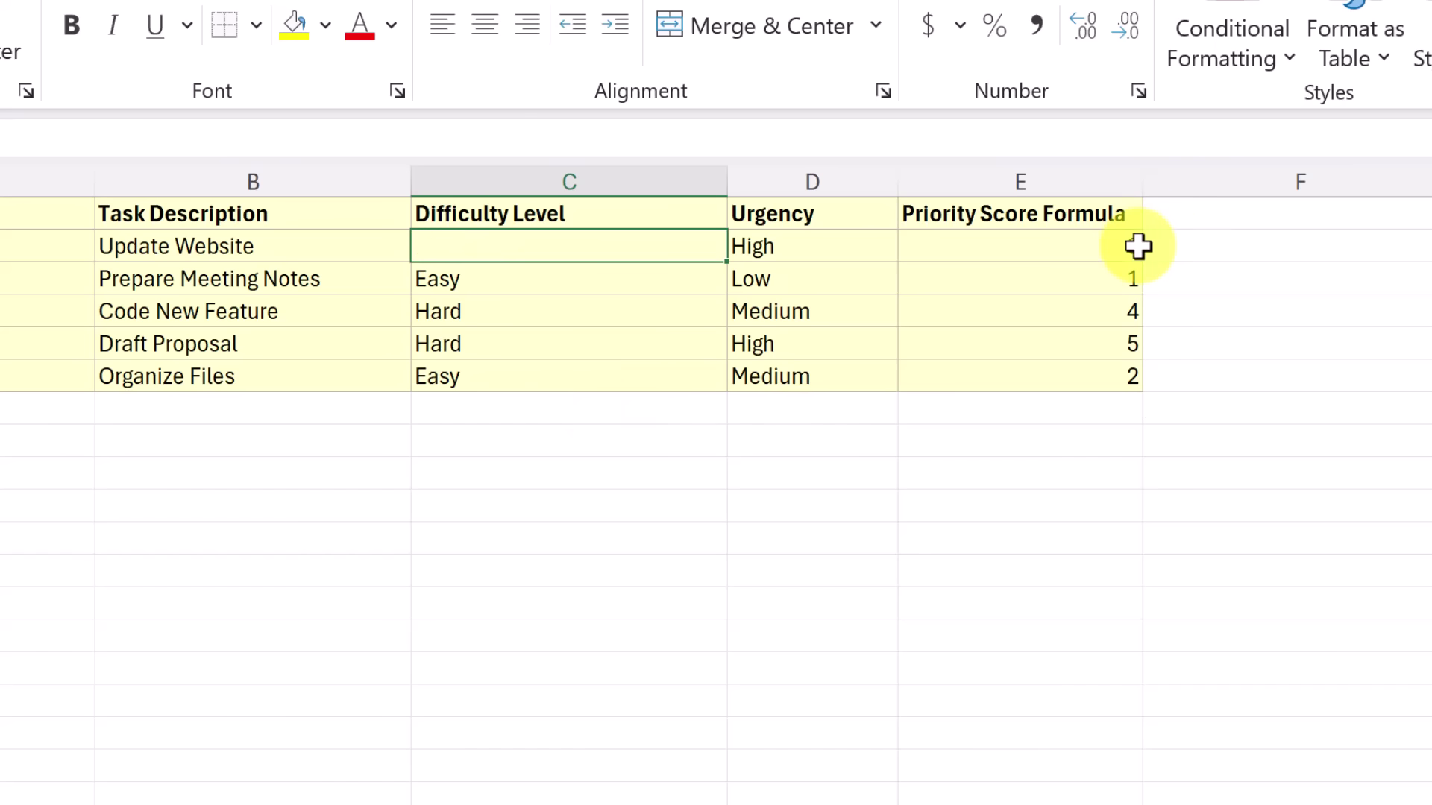
click(1044, 252)
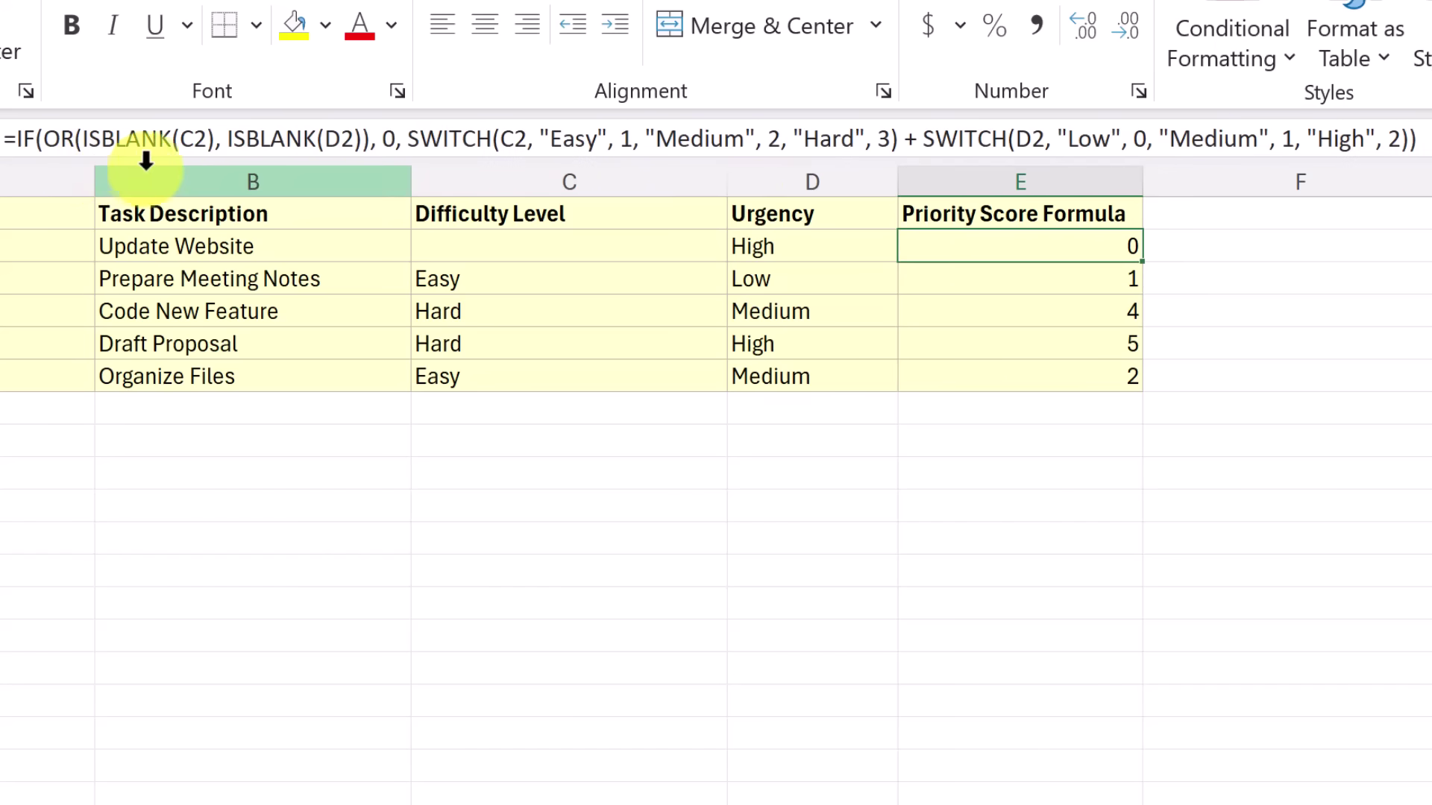
click(1201, 292)
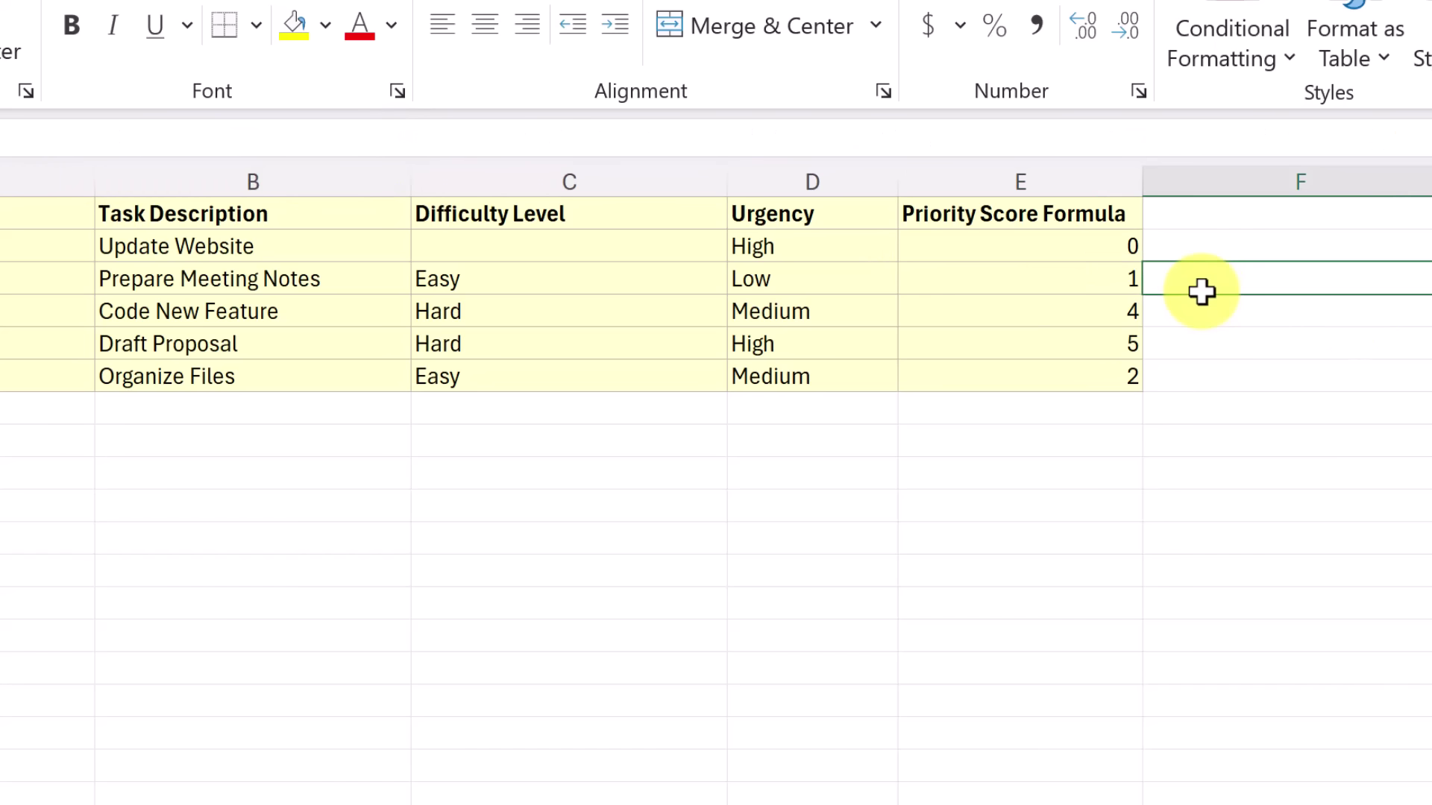